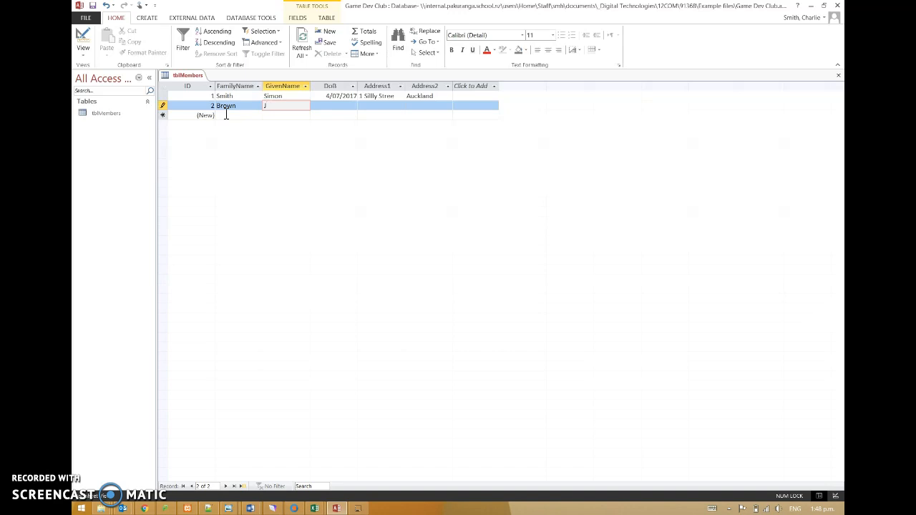
- Complete the second member record with the given name and a date of birth picked from the calendar
{"action": "type", "text": "e"}
{"action": "key", "text": "Tab"}
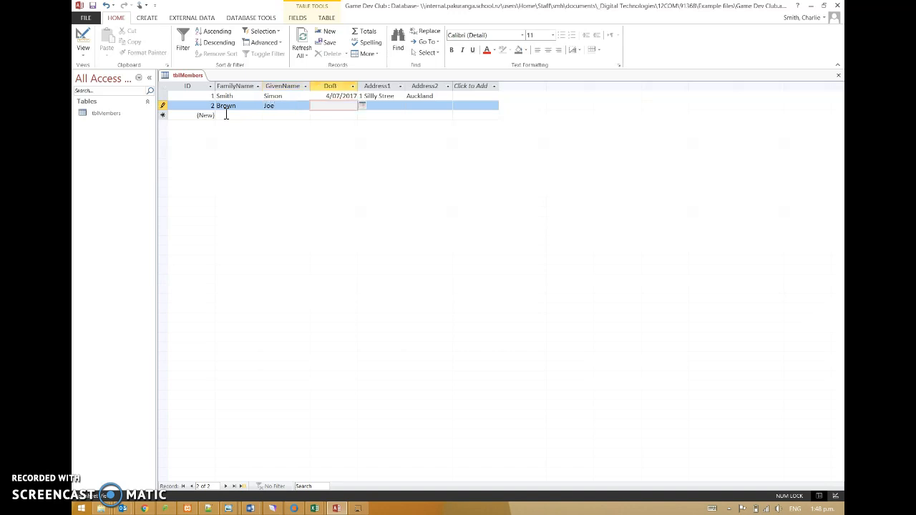
{"action": "left_click", "coordinate": [361, 111]}
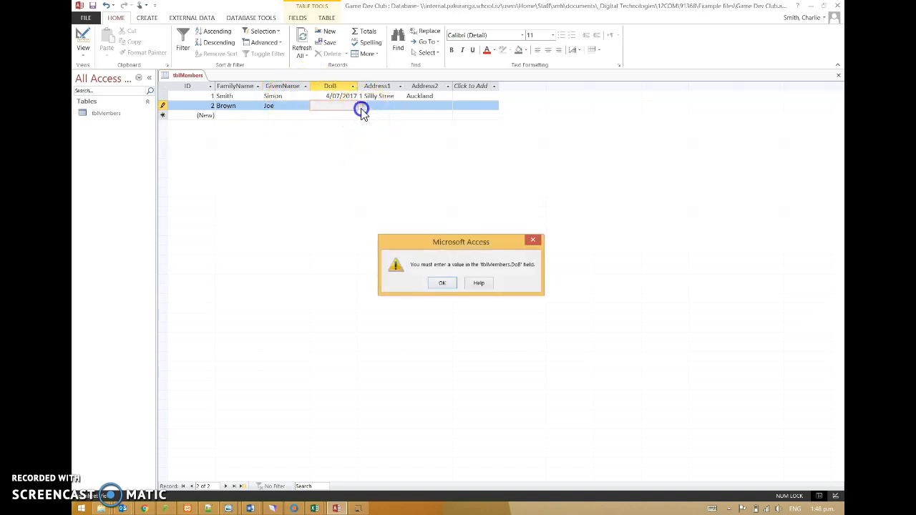
{"action": "left_click", "coordinate": [445, 284]}
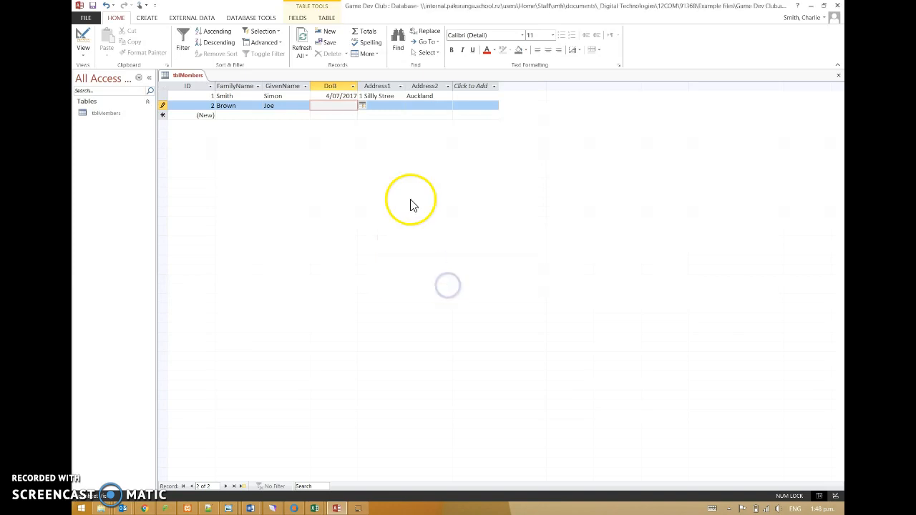
{"action": "left_click", "coordinate": [362, 106]}
{"action": "left_click", "coordinate": [320, 158]}
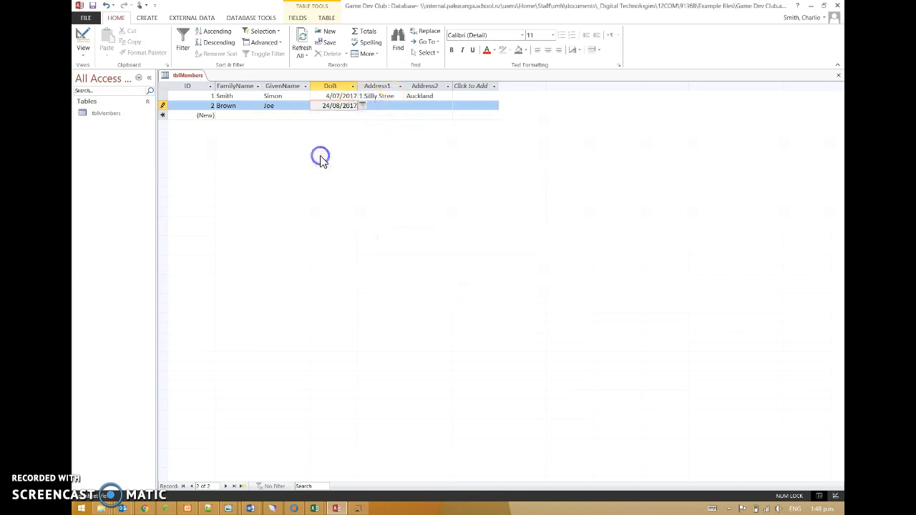
{"action": "left_click", "coordinate": [378, 104]}
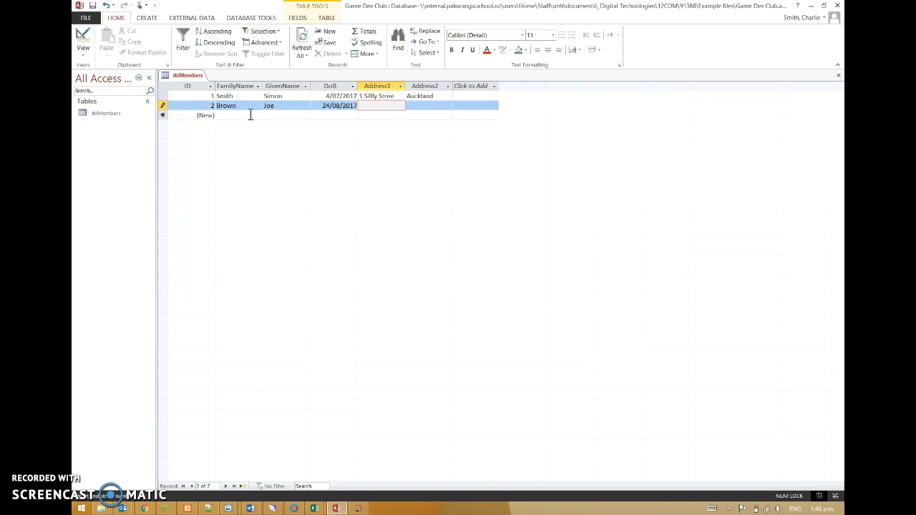
- Start a Form Wizard form based on tblMembers and include all of its fields
{"action": "left_click", "coordinate": [148, 18]}
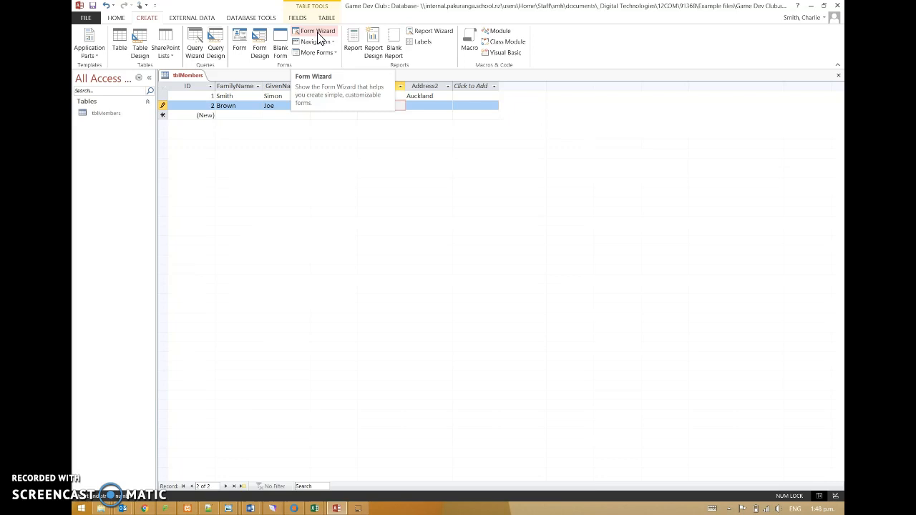
{"action": "left_click", "coordinate": [310, 34]}
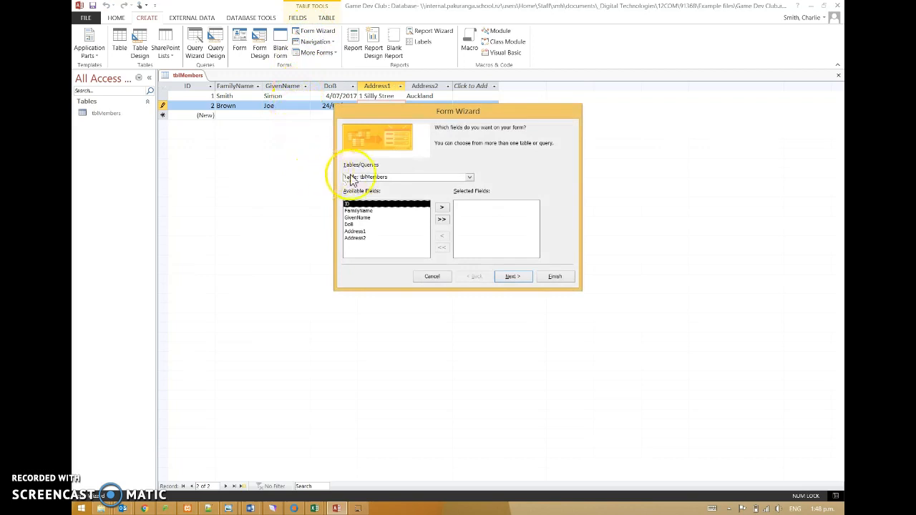
{"action": "left_click", "coordinate": [469, 178]}
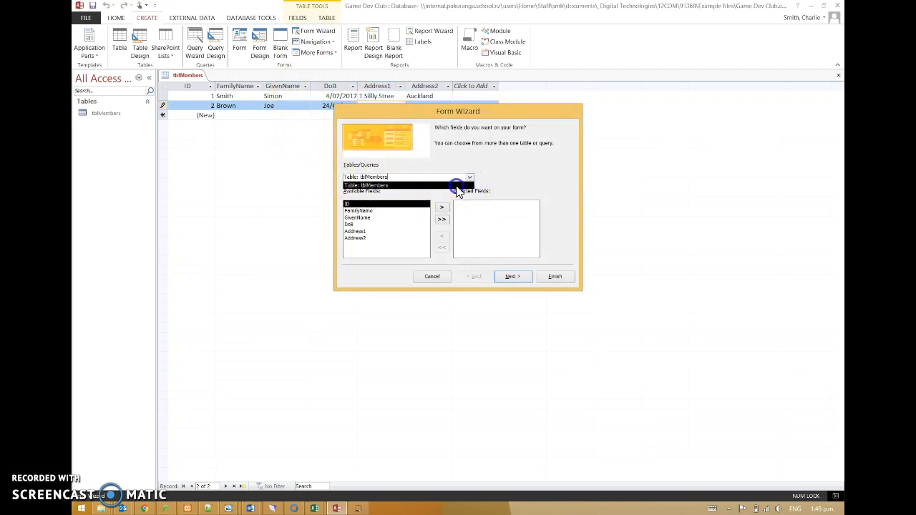
{"action": "left_click", "coordinate": [456, 186]}
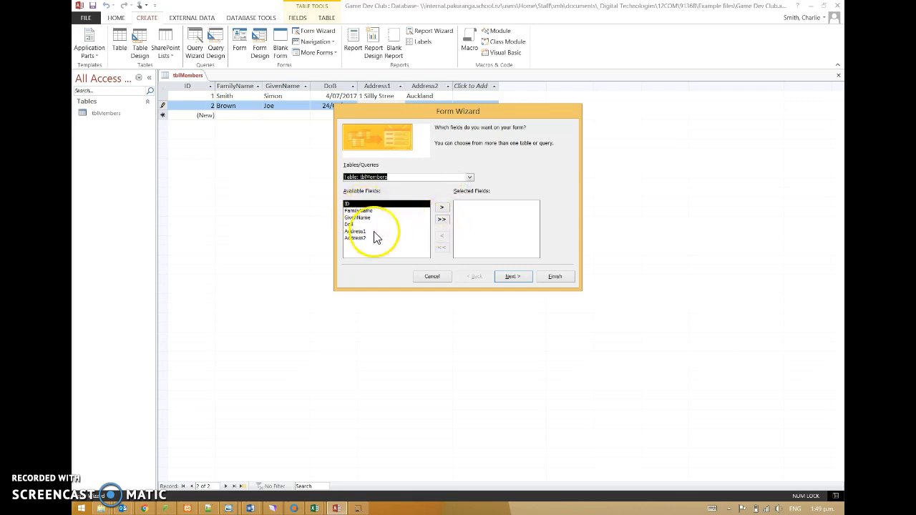
{"action": "left_click", "coordinate": [439, 219]}
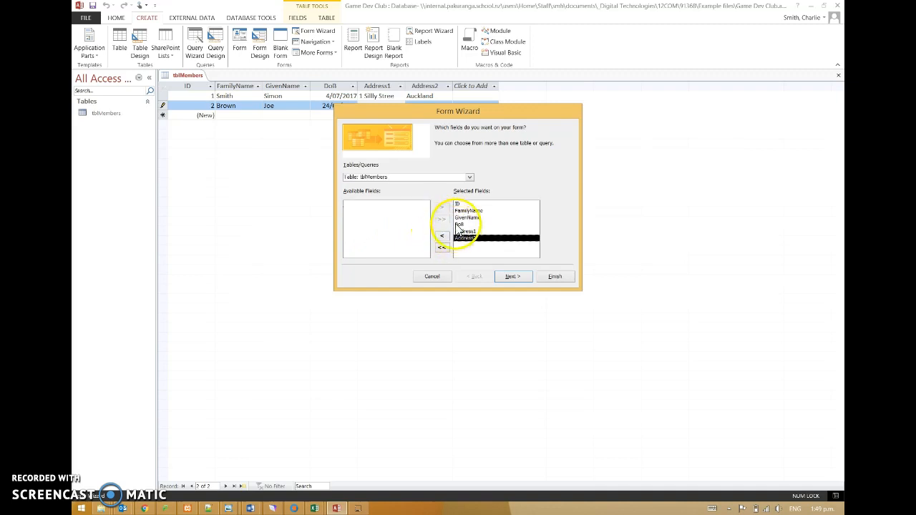
{"action": "left_click", "coordinate": [459, 204]}
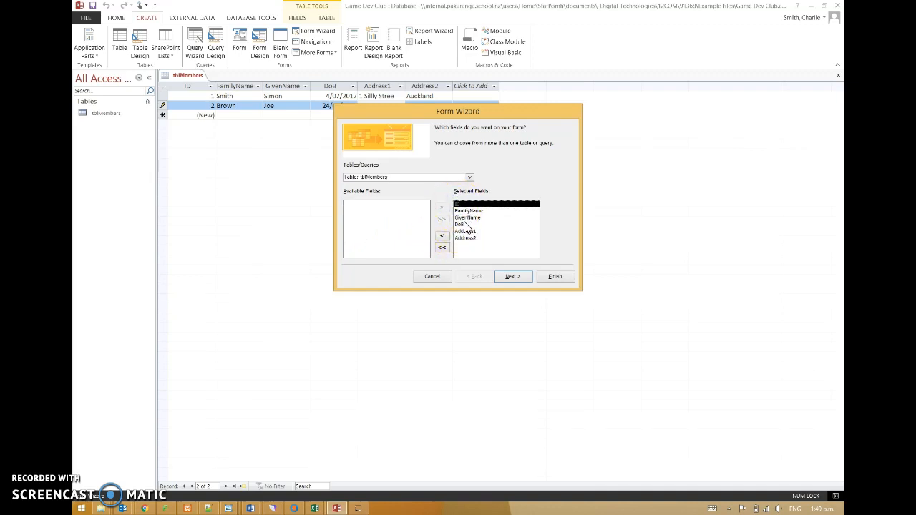
{"action": "left_click", "coordinate": [508, 277]}
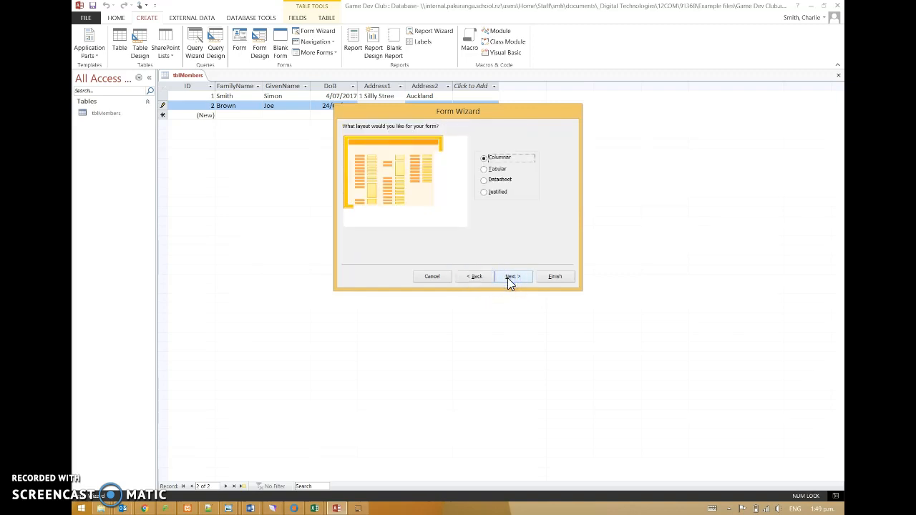
- Accept the Columnar layout, title the form frmMembers, and create it opened for viewing or entering information
{"action": "left_click", "coordinate": [508, 277]}
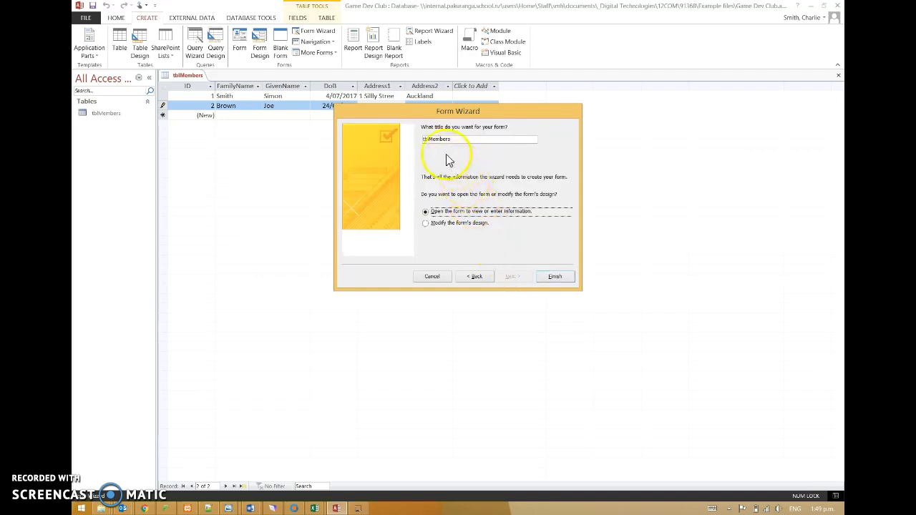
{"action": "left_click", "coordinate": [429, 139]}
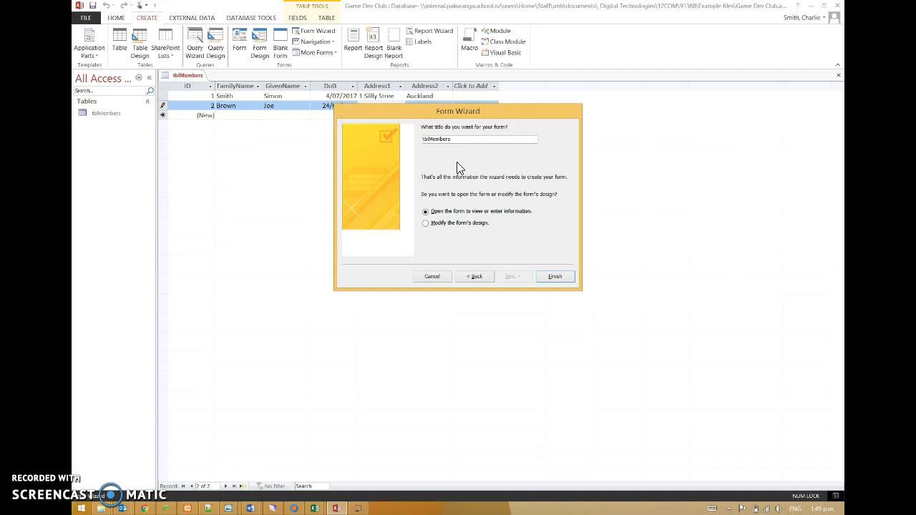
{"action": "key", "text": "BackSpace"}
{"action": "key", "text": "BackSpace"}
{"action": "key", "text": "BackSpace"}
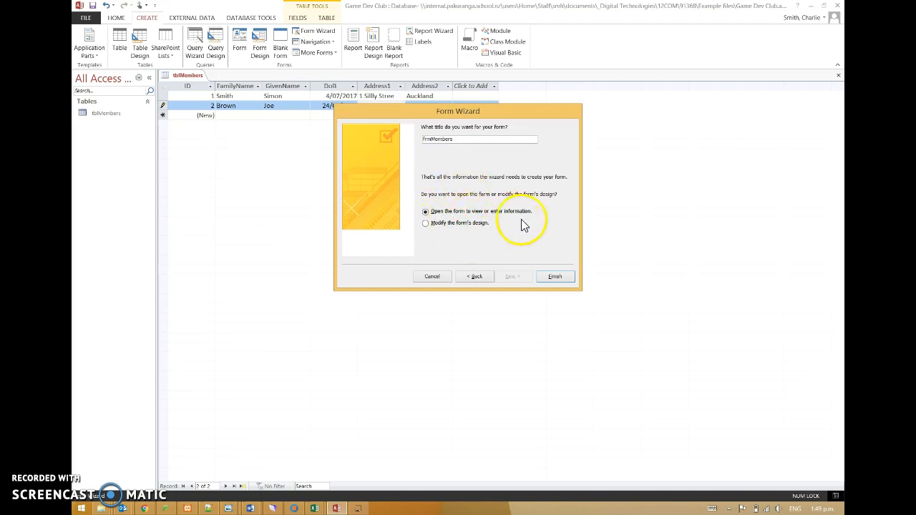
{"action": "left_click", "coordinate": [560, 278]}
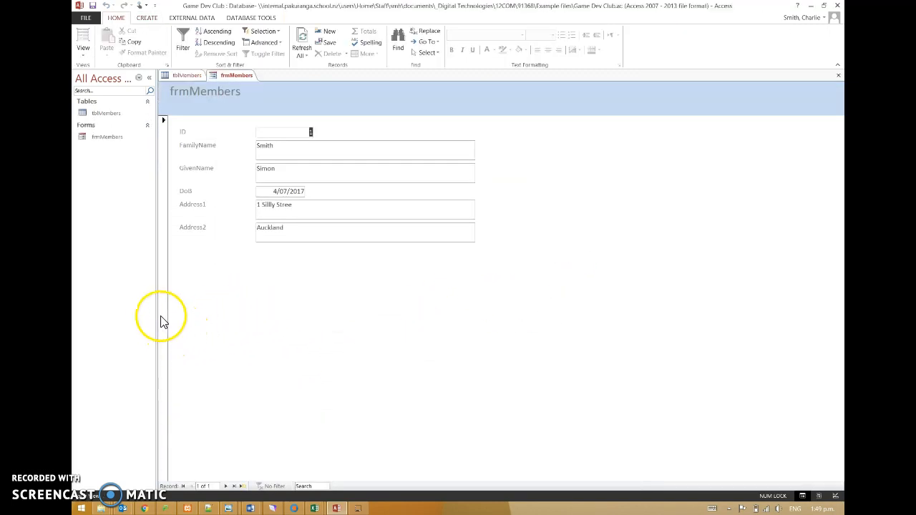
- Compare the members table with the new form and check whether the form's ID field can be selected
{"action": "left_click", "coordinate": [102, 136]}
{"action": "left_click", "coordinate": [107, 114]}
{"action": "double_click", "coordinate": [107, 116]}
{"action": "double_click", "coordinate": [113, 138]}
{"action": "left_click", "coordinate": [269, 306]}
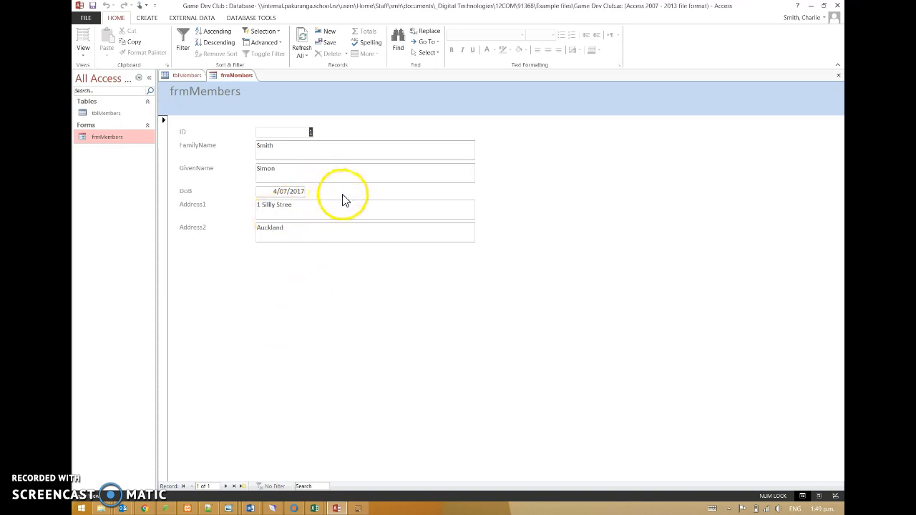
{"action": "left_click", "coordinate": [296, 132]}
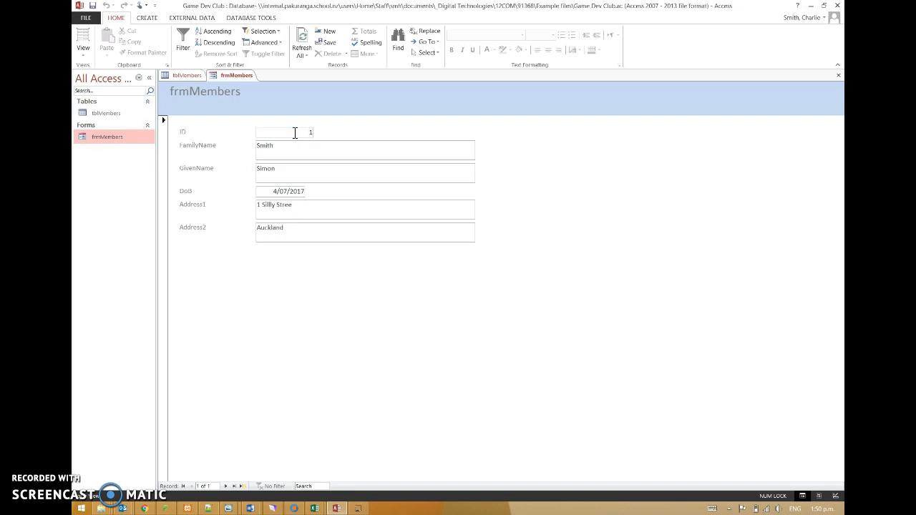
{"action": "double_click", "coordinate": [310, 133]}
{"action": "left_click", "coordinate": [296, 132]}
- In the form's Design View, change the header title to "Member Information"
{"action": "left_click", "coordinate": [84, 56]}
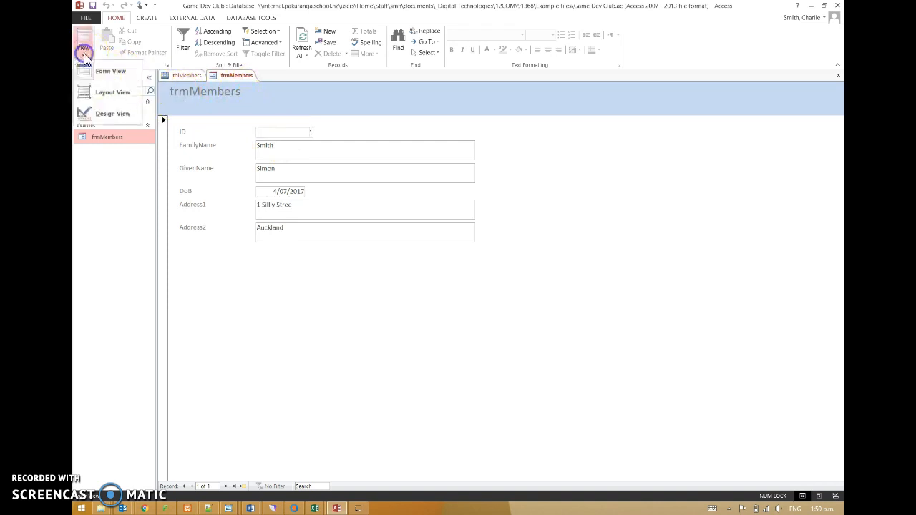
{"action": "left_click", "coordinate": [117, 115]}
{"action": "left_click", "coordinate": [205, 112]}
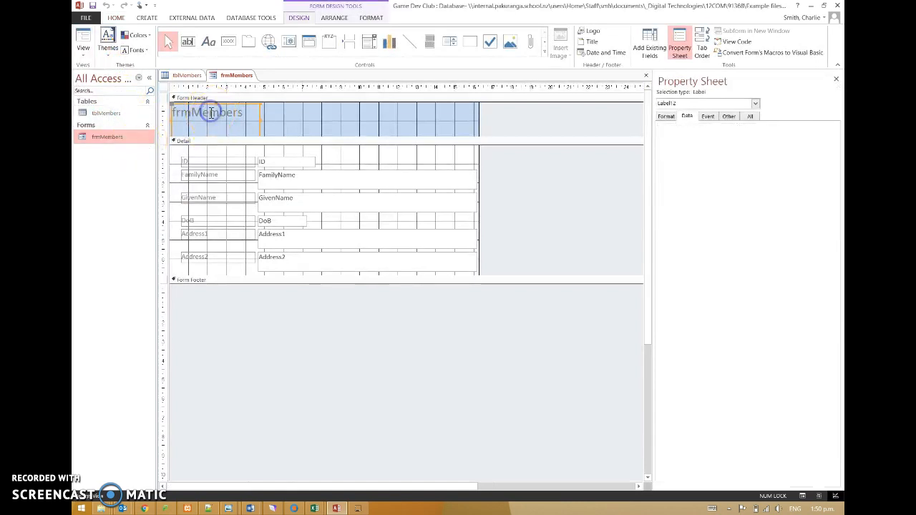
{"action": "left_click", "coordinate": [243, 114]}
{"action": "left_click_drag", "start_coordinate": [244, 114], "coordinate": [162, 112]}
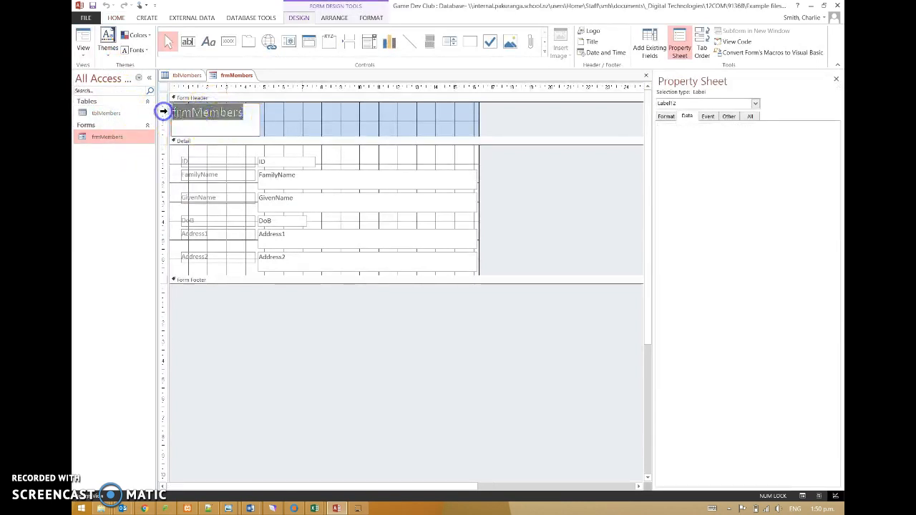
{"action": "type", "text": "Member"}
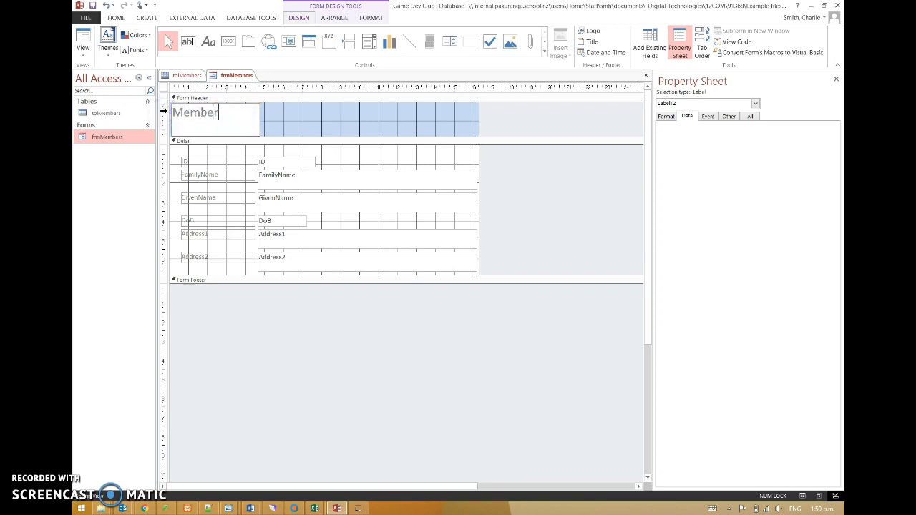
{"action": "type", "text": " Information"}
{"action": "key", "text": "Return"}
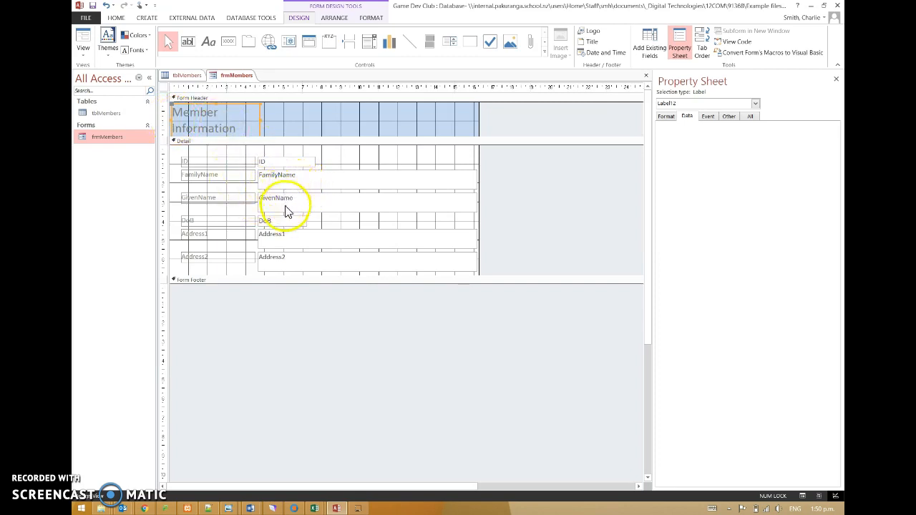
- Set the Enabled property of the ID text box to No
{"action": "left_click", "coordinate": [281, 162]}
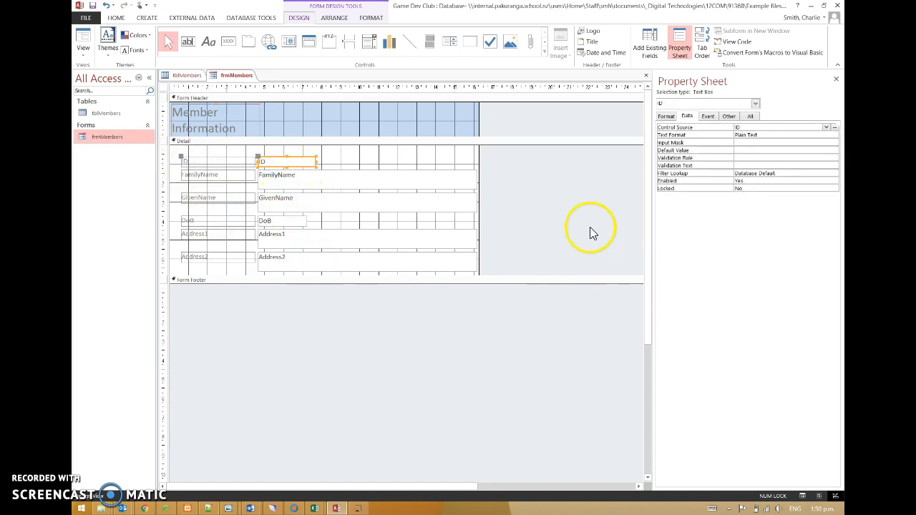
{"action": "left_click", "coordinate": [667, 118]}
{"action": "left_click", "coordinate": [686, 118]}
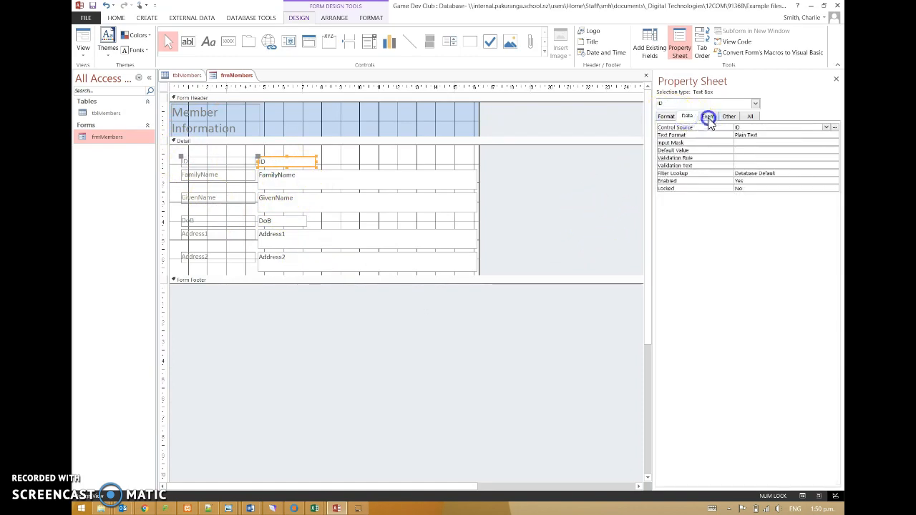
{"action": "left_click", "coordinate": [708, 118]}
{"action": "left_click", "coordinate": [687, 117]}
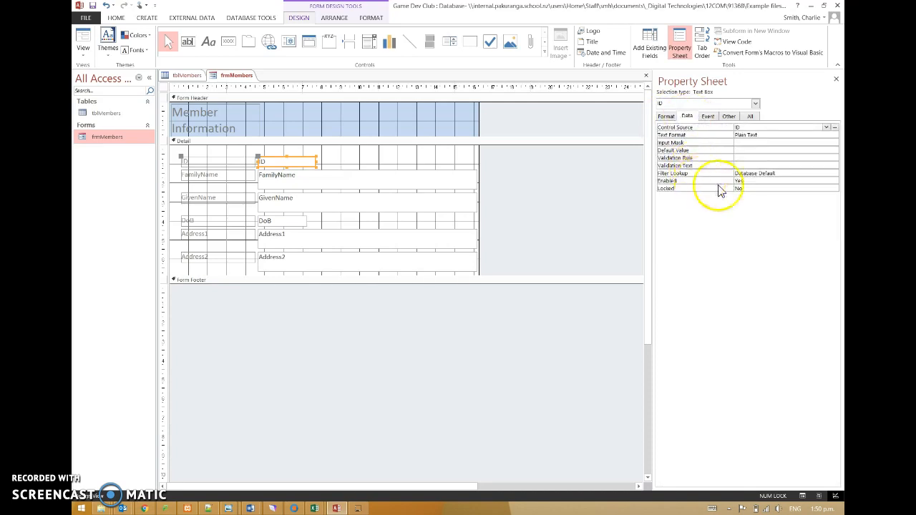
{"action": "left_click", "coordinate": [756, 182]}
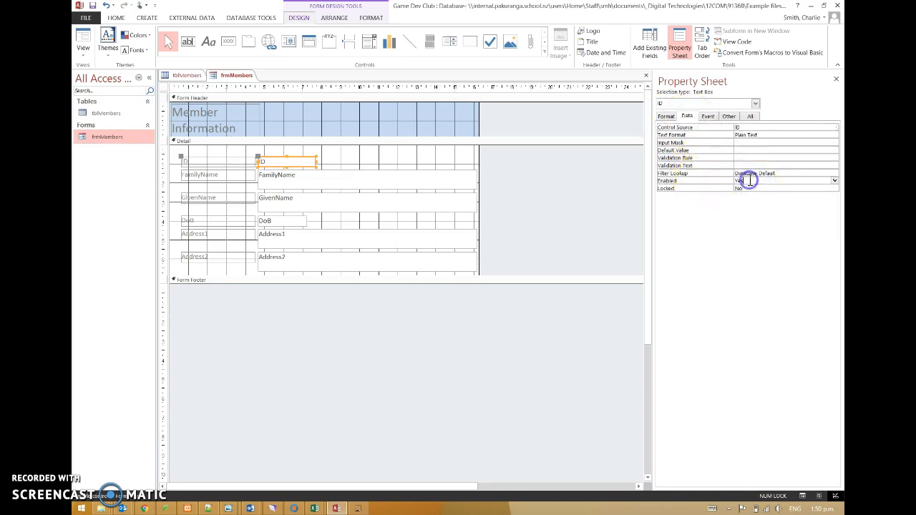
{"action": "left_click", "coordinate": [834, 181]}
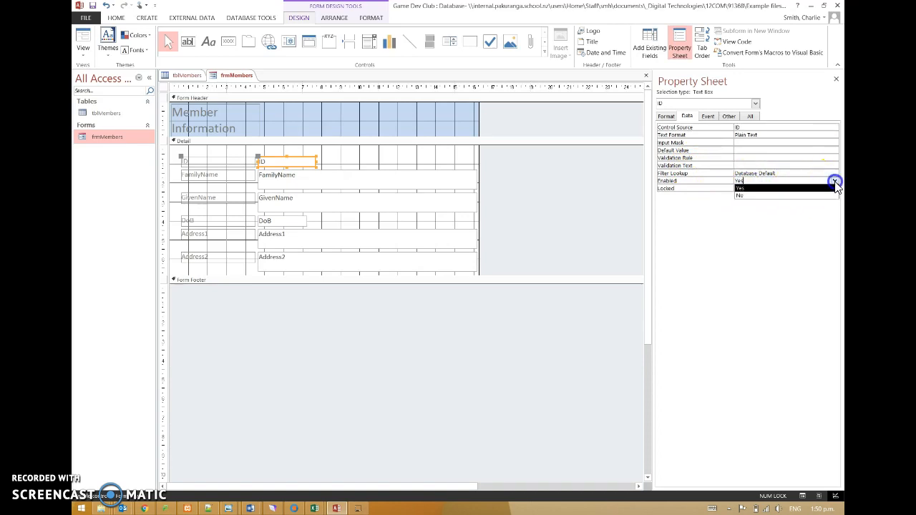
{"action": "left_click", "coordinate": [804, 199]}
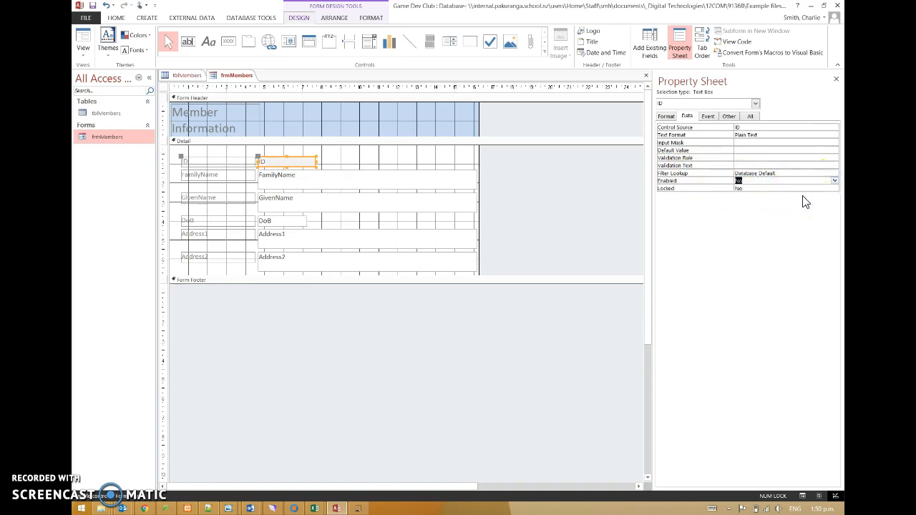
{"action": "left_click", "coordinate": [793, 207]}
- Narrow the FamilyName, GivenName, Address1 and Address2 text boxes to about the 11 cm mark and extend the Detail section to about 10.5 cm
{"action": "left_click", "coordinate": [395, 166]}
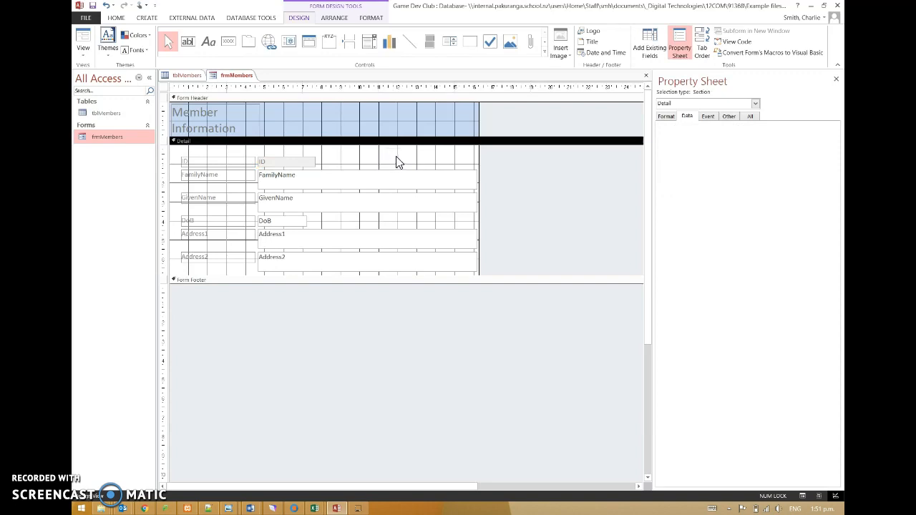
{"action": "left_click_drag", "start_coordinate": [399, 151], "coordinate": [501, 279]}
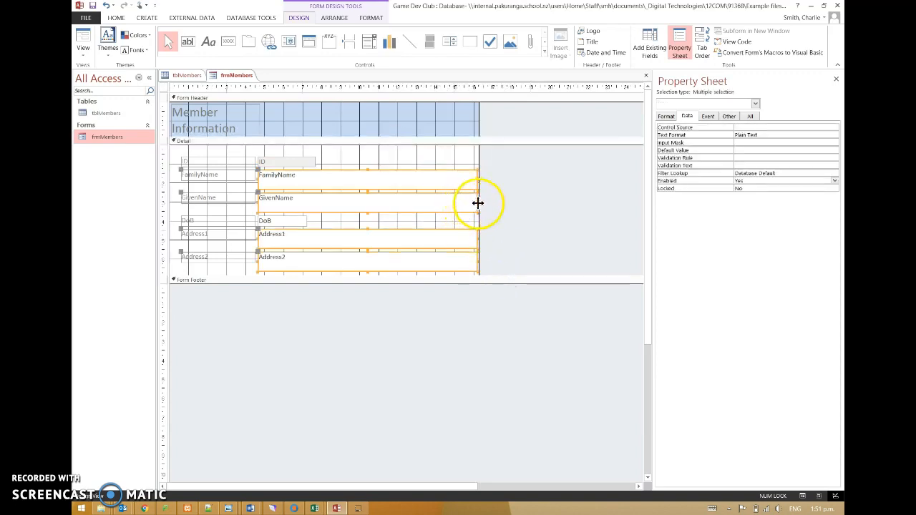
{"action": "left_click", "coordinate": [478, 204]}
{"action": "left_click_drag", "start_coordinate": [479, 205], "coordinate": [404, 202]}
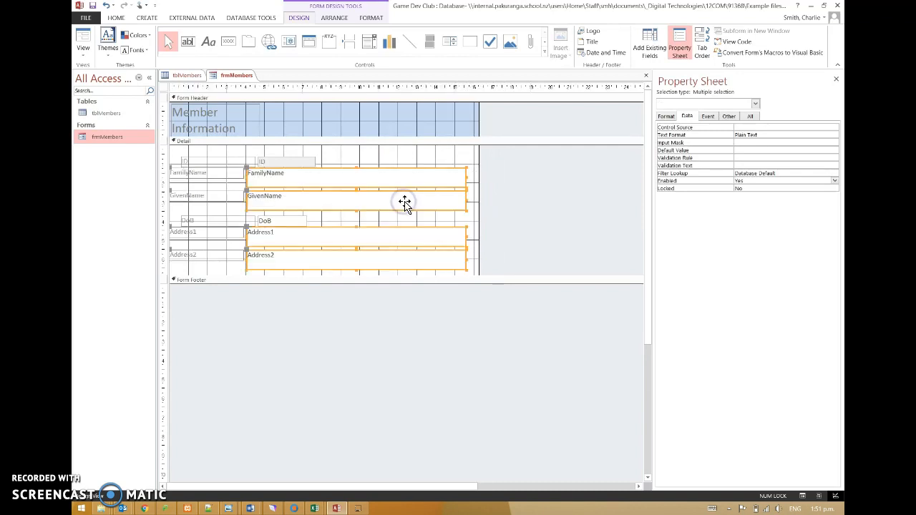
{"action": "left_click", "coordinate": [465, 204]}
{"action": "left_click_drag", "start_coordinate": [466, 204], "coordinate": [383, 206]}
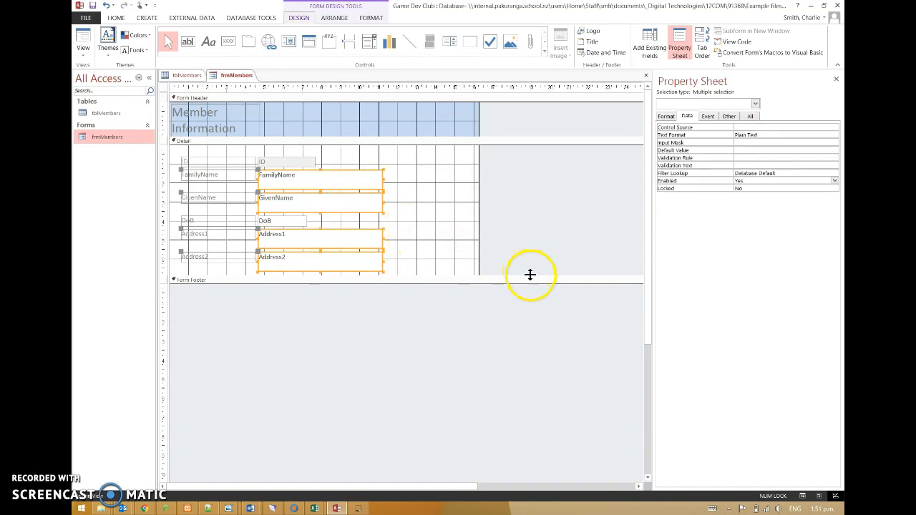
{"action": "left_click_drag", "start_coordinate": [529, 276], "coordinate": [544, 347]}
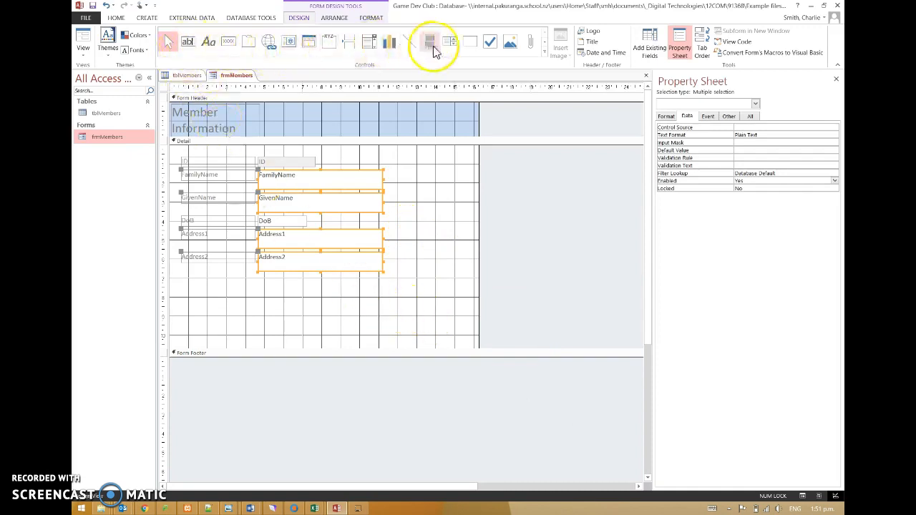
{"action": "left_click", "coordinate": [442, 186]}
{"action": "left_click", "coordinate": [510, 44]}
{"action": "left_click_drag", "start_coordinate": [411, 175], "coordinate": [475, 220]}
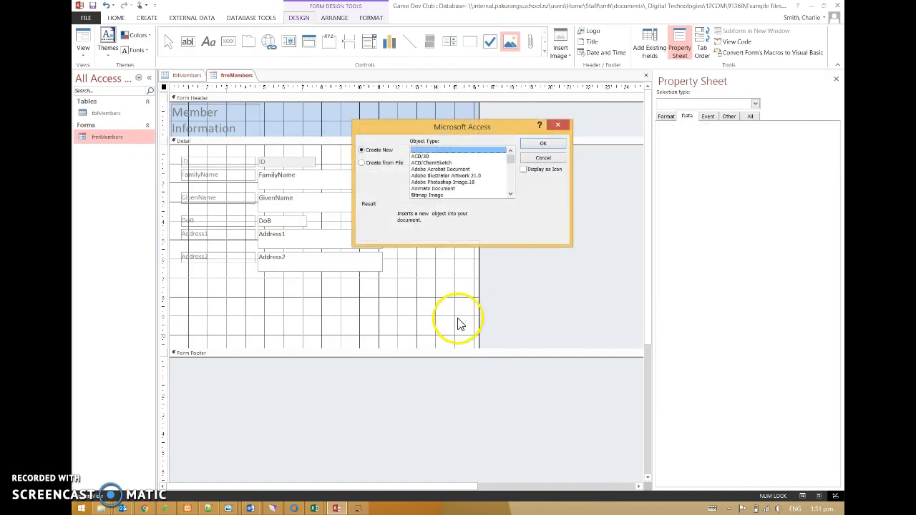
{"action": "left_click", "coordinate": [542, 158]}
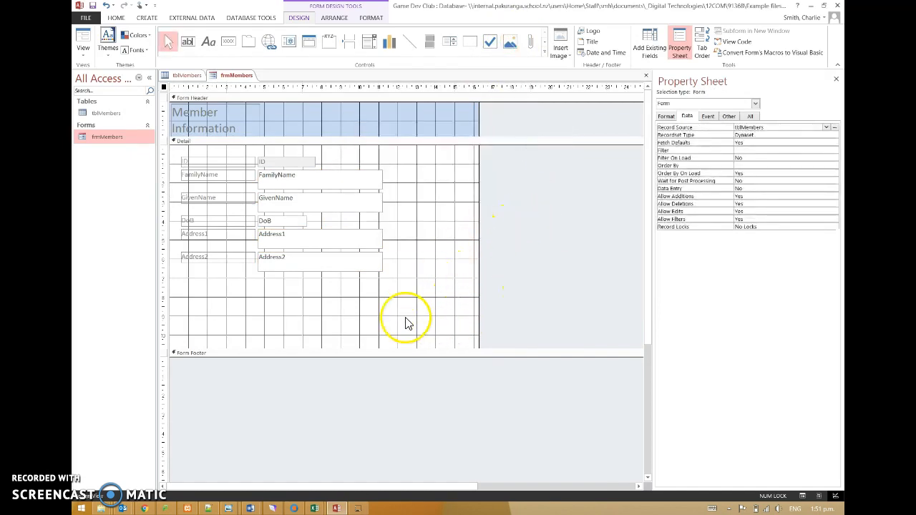
- Add a command button below the address fields that goes to the next record, using the Go To Next picture
{"action": "left_click", "coordinate": [228, 45]}
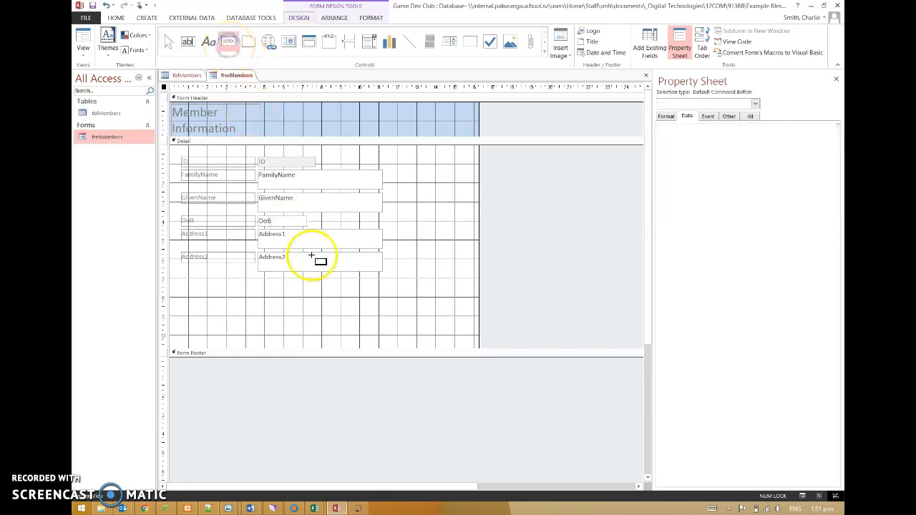
{"action": "left_click_drag", "start_coordinate": [307, 292], "coordinate": [344, 321]}
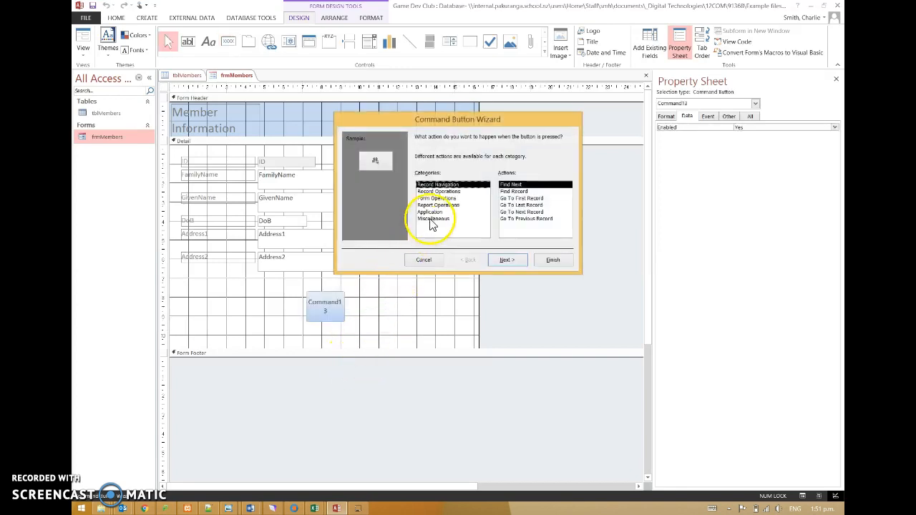
{"action": "left_click", "coordinate": [522, 212]}
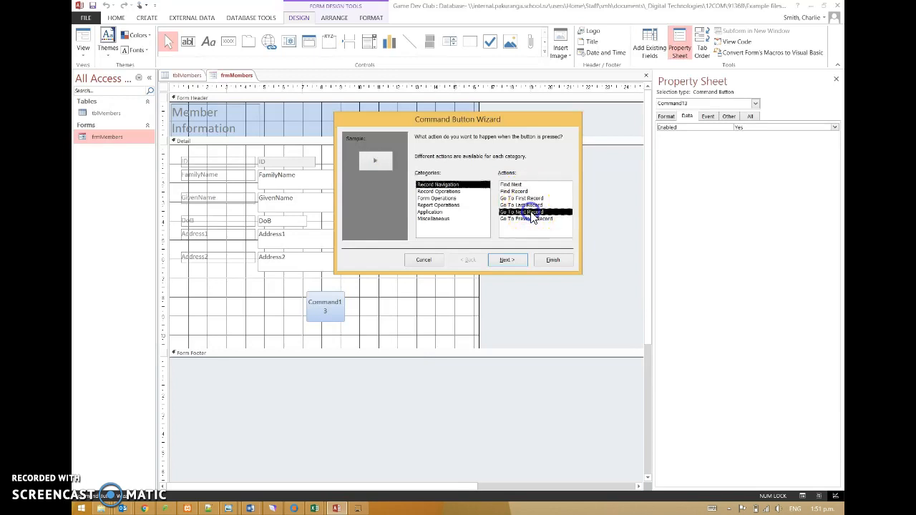
{"action": "left_click", "coordinate": [504, 261]}
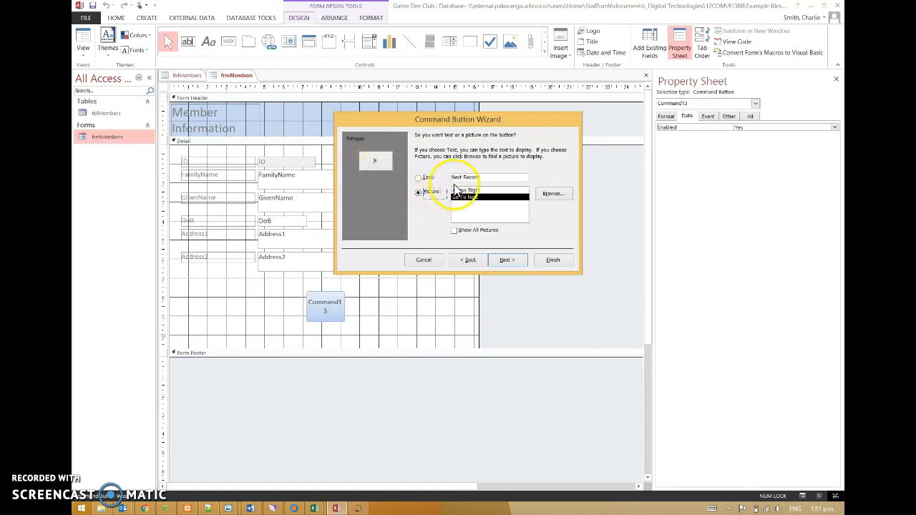
{"action": "left_click", "coordinate": [510, 259]}
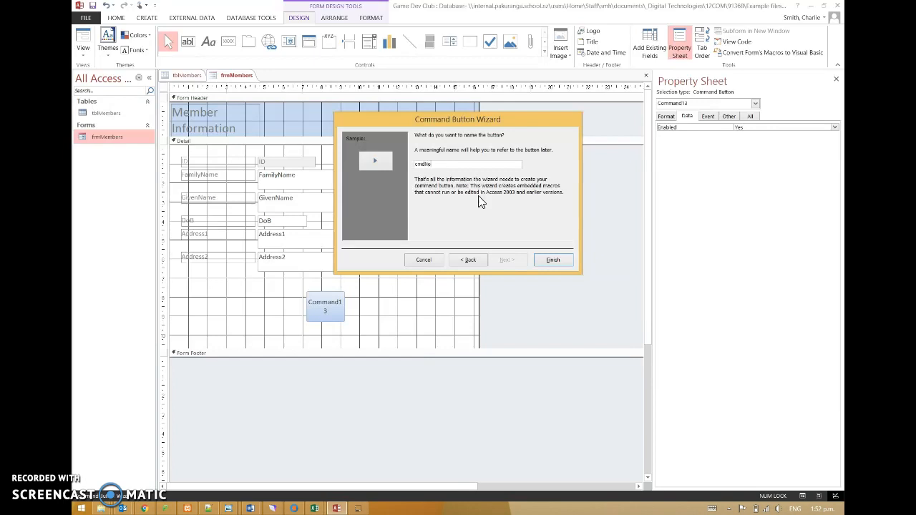
{"action": "left_click", "coordinate": [533, 259]}
{"action": "left_click", "coordinate": [372, 325]}
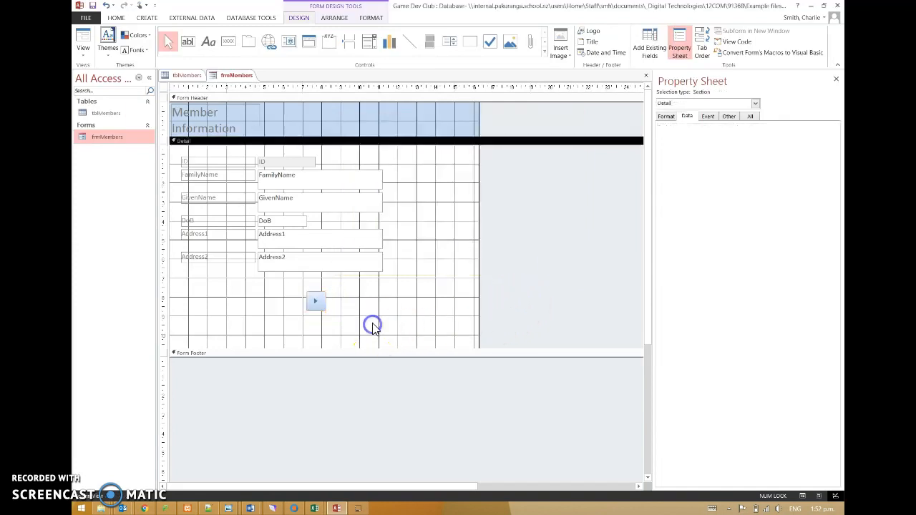
- Add a second picture command button near the first that goes to the previous record and name it cmdPrevious
{"action": "left_click", "coordinate": [227, 43]}
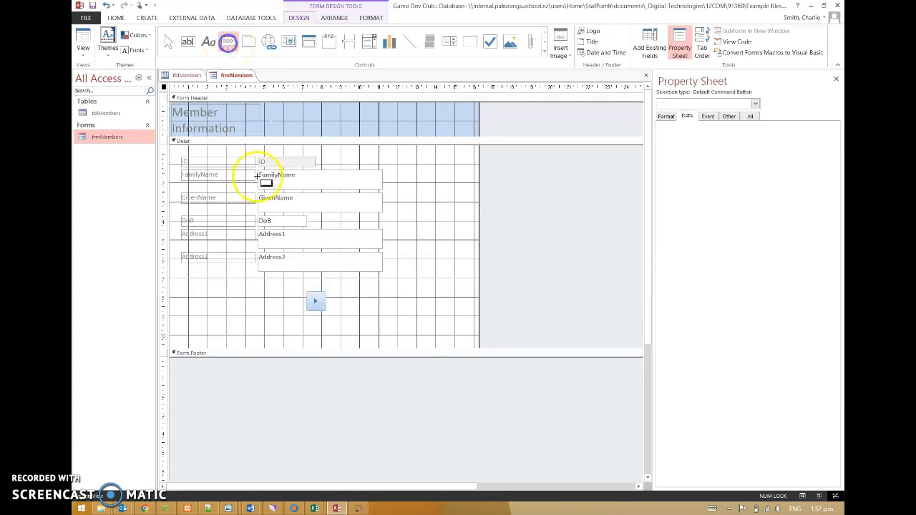
{"action": "left_click", "coordinate": [251, 304]}
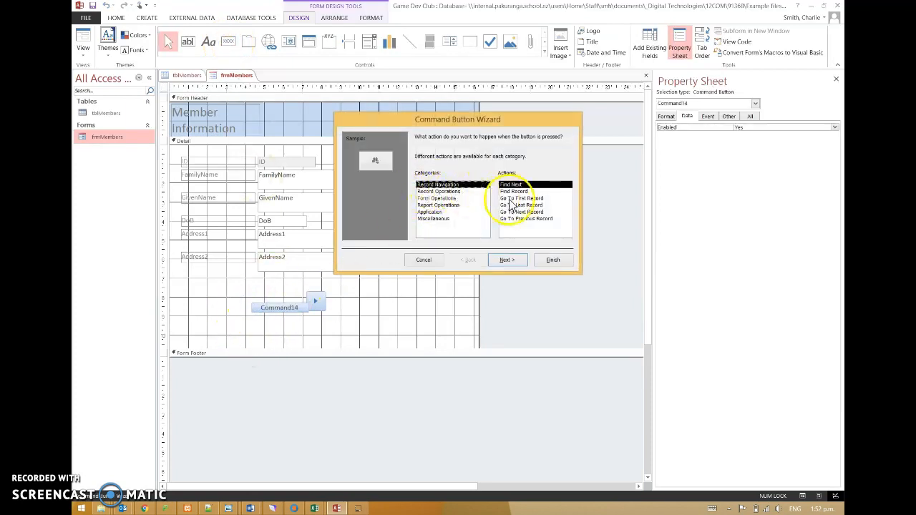
{"action": "left_click", "coordinate": [535, 219]}
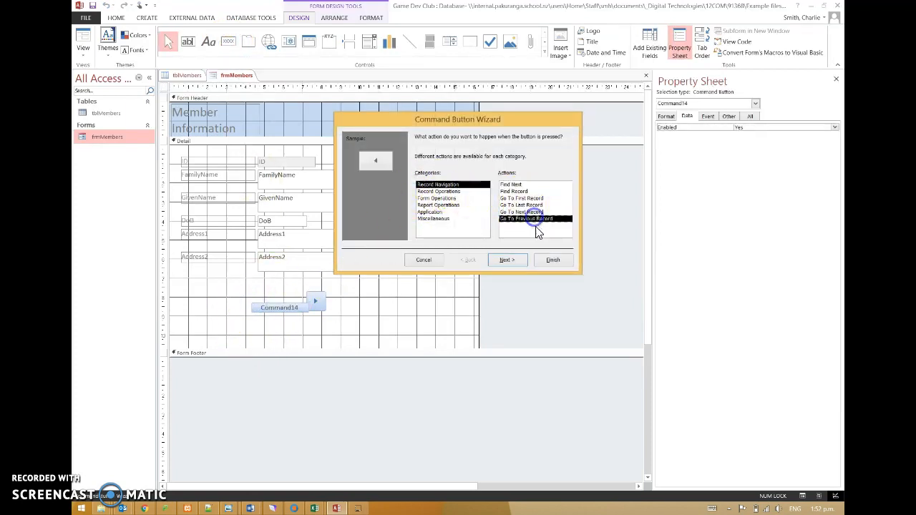
{"action": "left_click", "coordinate": [508, 260]}
{"action": "left_click", "coordinate": [508, 260]}
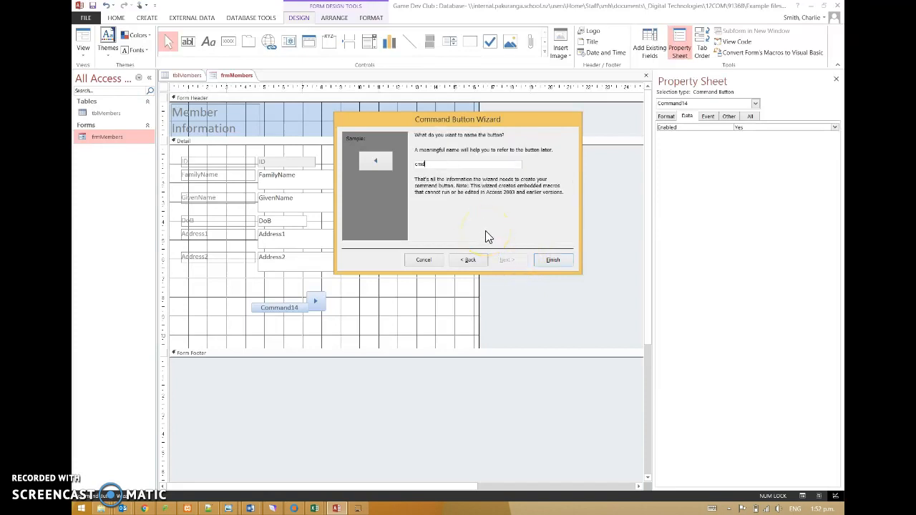
{"action": "type", "text": "cmdPrevious"}
{"action": "left_click", "coordinate": [551, 260]}
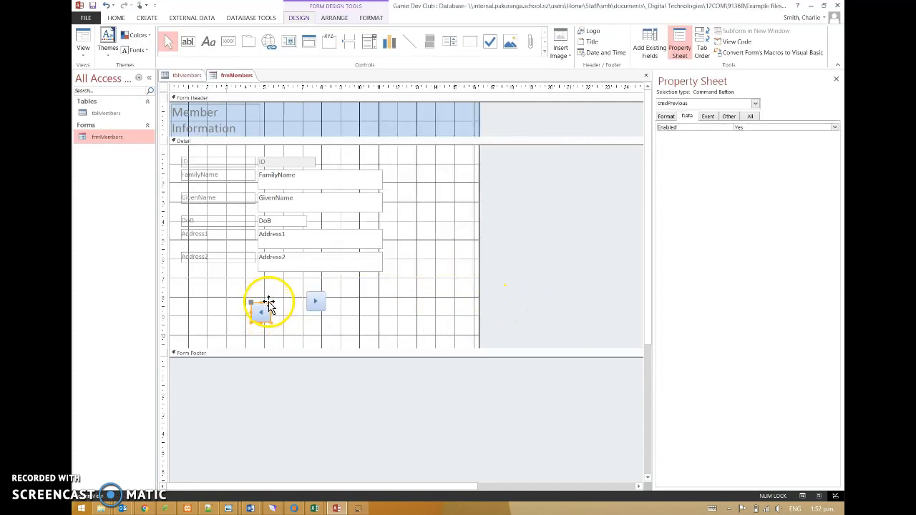
- Align the previous-record button just left of the next-record button and shift the Address2 label and text box slightly down
{"action": "left_click_drag", "start_coordinate": [265, 306], "coordinate": [297, 293]}
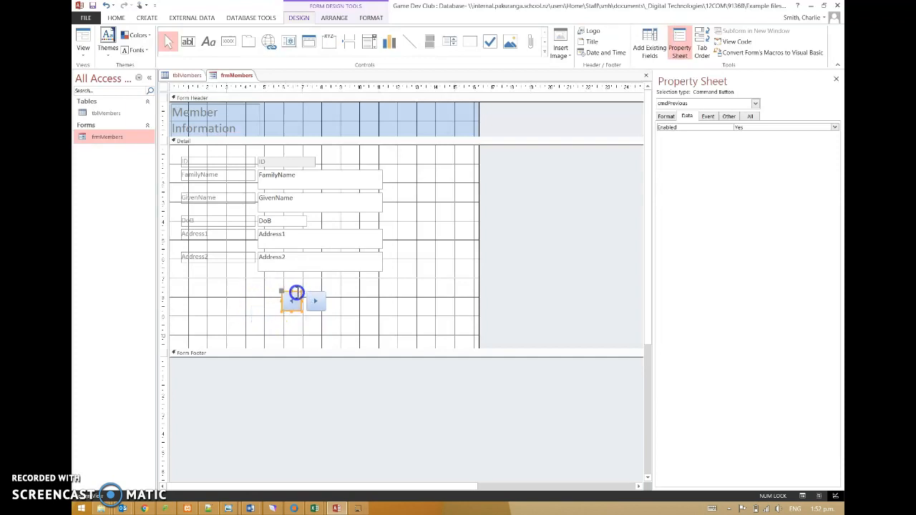
{"action": "left_click", "coordinate": [366, 307]}
{"action": "left_click", "coordinate": [208, 260]}
{"action": "left_click_drag", "start_coordinate": [207, 260], "coordinate": [207, 263]}
{"action": "left_click", "coordinate": [220, 280]}
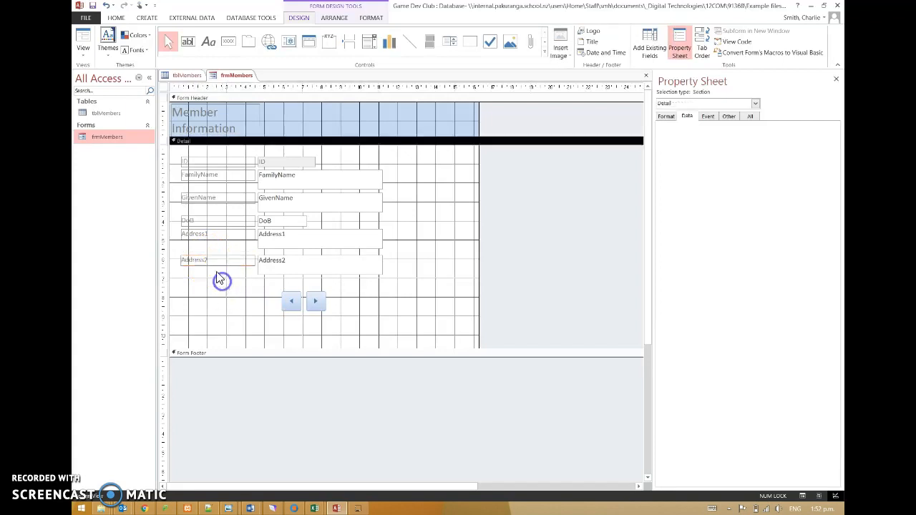
- Try moving the Address2 text box separately from its label, and undo the move
{"action": "left_click", "coordinate": [267, 269]}
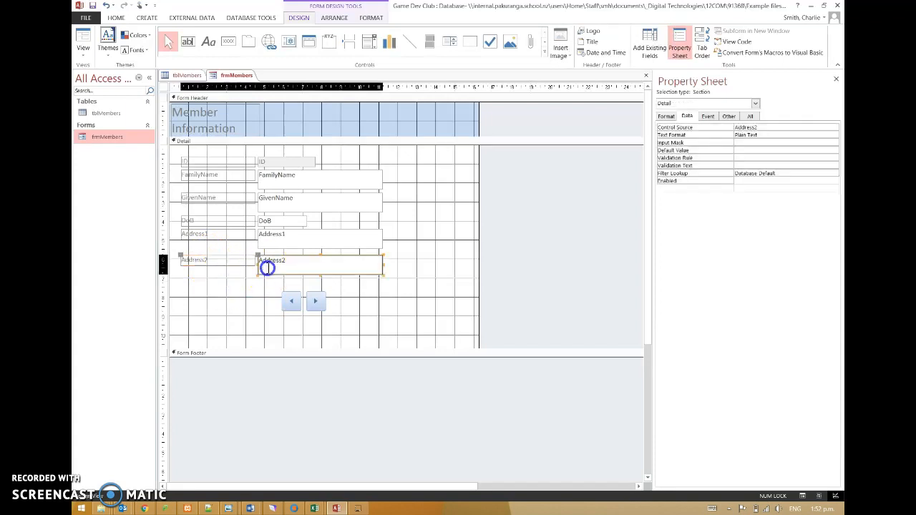
{"action": "left_click", "coordinate": [220, 261]}
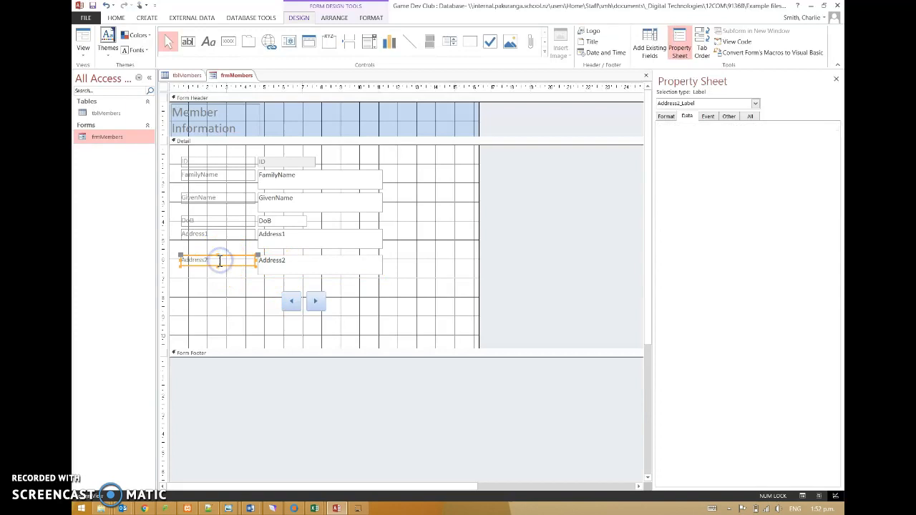
{"action": "left_click_drag", "start_coordinate": [259, 257], "coordinate": [186, 271]}
{"action": "key", "text": "ctrl+z"}
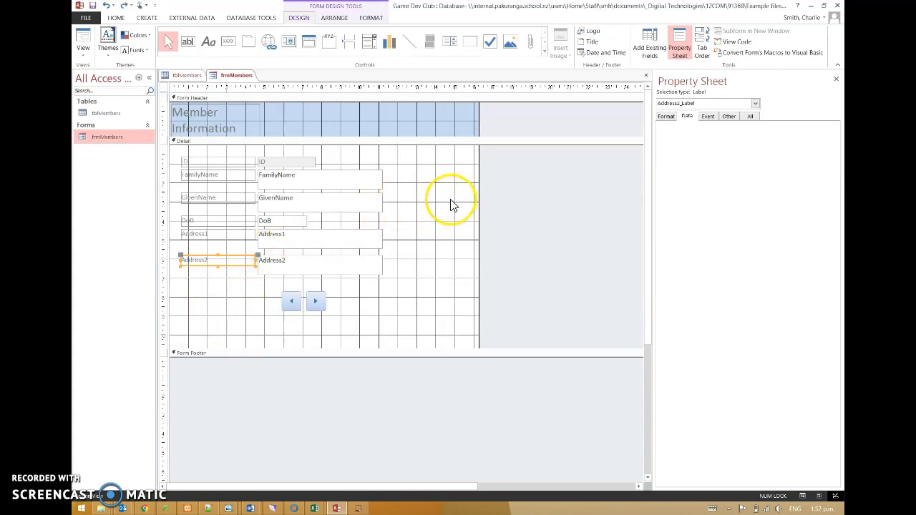
{"action": "left_click", "coordinate": [437, 220]}
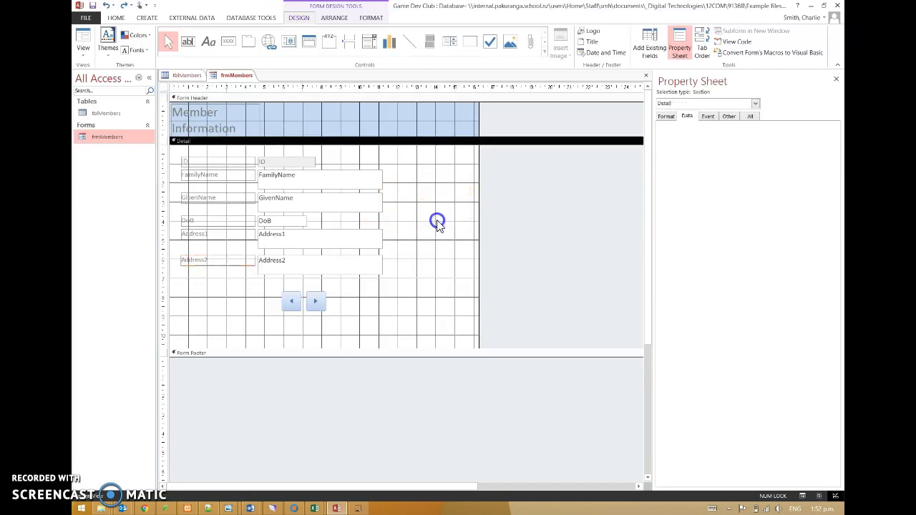
- Show the form in Form View and test the previous-record and next-record buttons, dismissing any messages
{"action": "left_click", "coordinate": [91, 49]}
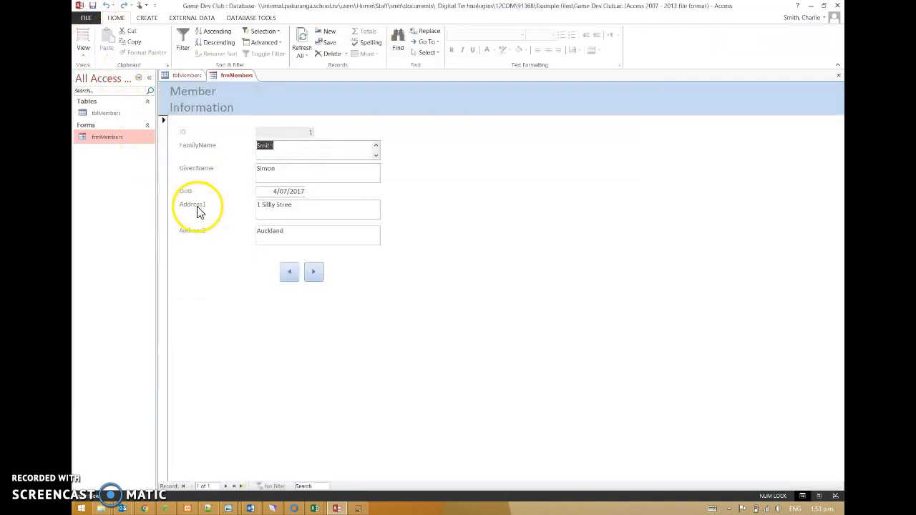
{"action": "left_click", "coordinate": [287, 276]}
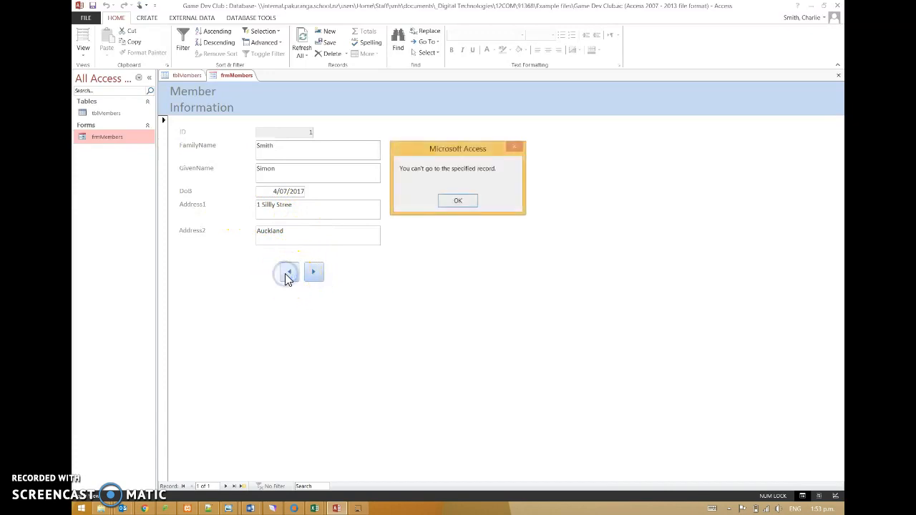
{"action": "left_click", "coordinate": [459, 201]}
{"action": "left_click", "coordinate": [315, 273]}
{"action": "left_click", "coordinate": [291, 275]}
{"action": "left_click", "coordinate": [292, 275]}
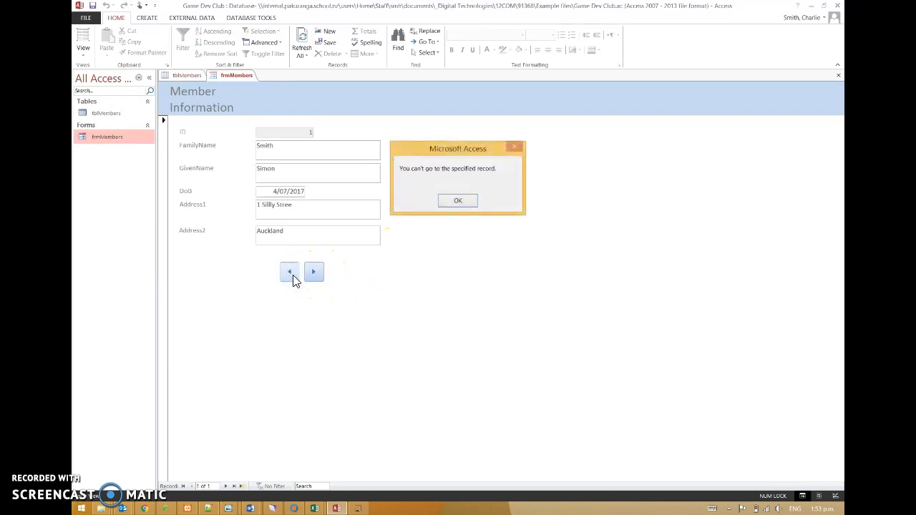
{"action": "left_click", "coordinate": [460, 201]}
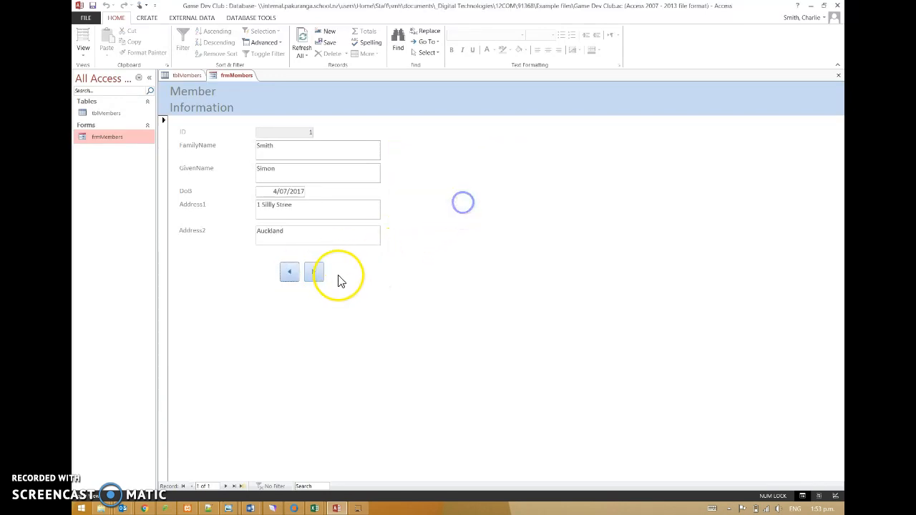
- Go to a new record in the form and enter the member's family name, given name and date of birth
{"action": "left_click", "coordinate": [316, 278]}
{"action": "left_click", "coordinate": [272, 150]}
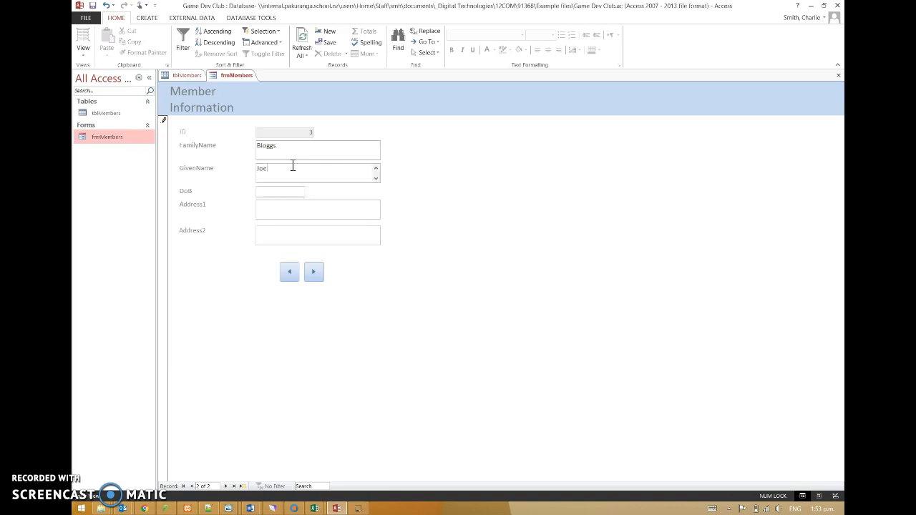
{"action": "left_click", "coordinate": [310, 189]}
{"action": "left_click", "coordinate": [271, 241]}
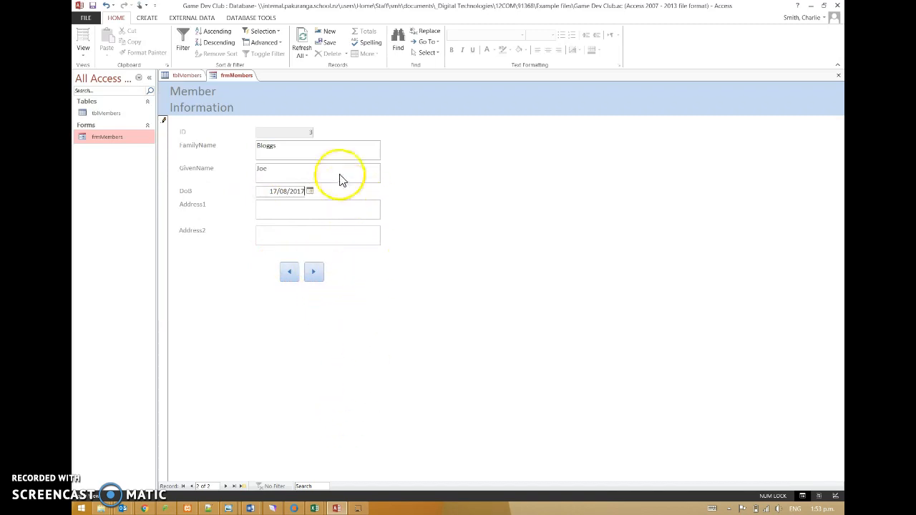
- Test the form's record buttons by going back, forward to the new member's record, and back past the first record
{"action": "left_click", "coordinate": [290, 277]}
{"action": "left_click", "coordinate": [315, 274]}
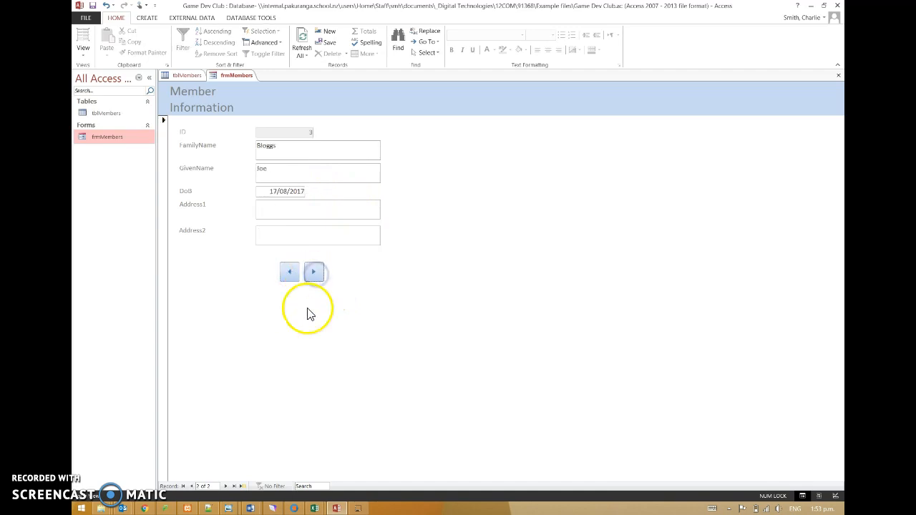
{"action": "left_click", "coordinate": [290, 274]}
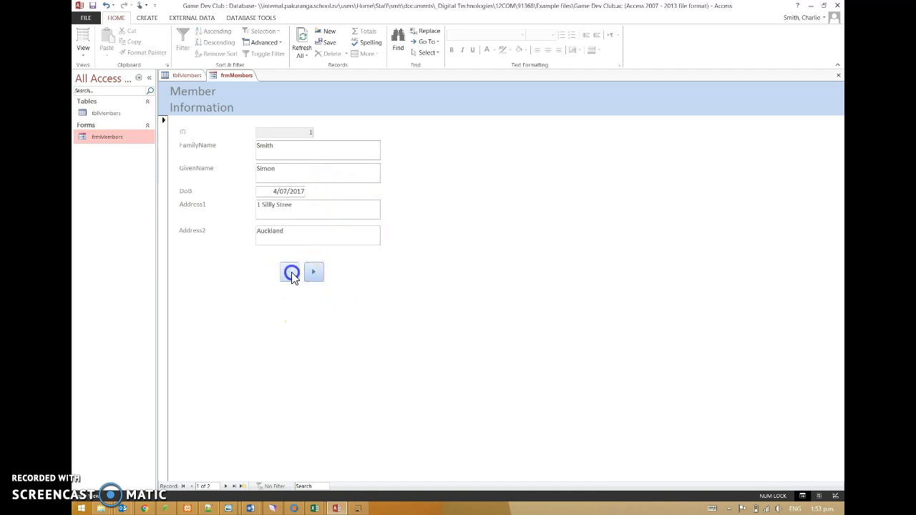
{"action": "left_click", "coordinate": [291, 275]}
{"action": "left_click", "coordinate": [455, 204]}
- Check the members table for the record added through the form, moving to the blank new row's Address1 cell
{"action": "left_click", "coordinate": [184, 75]}
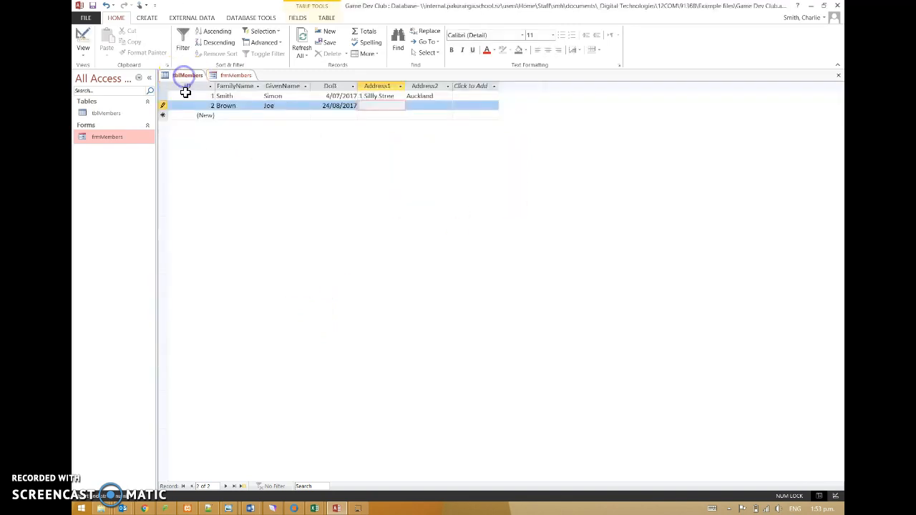
{"action": "left_click", "coordinate": [284, 165]}
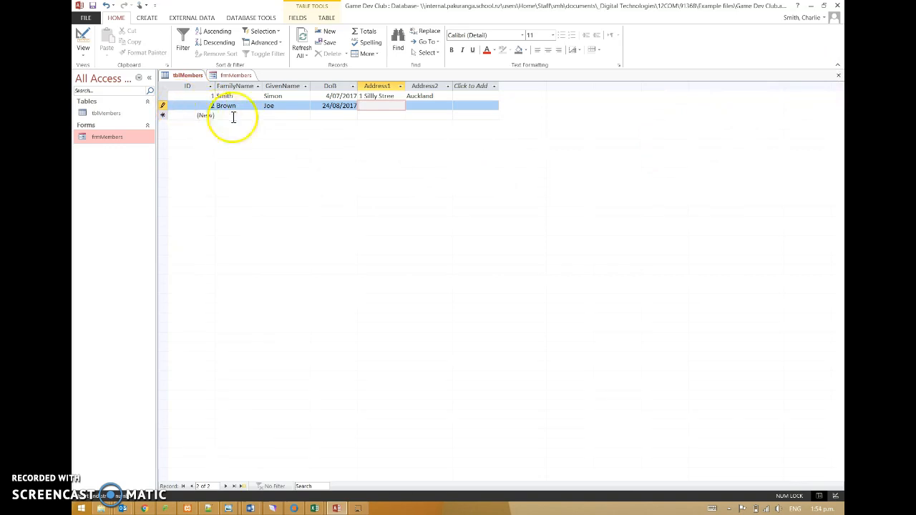
{"action": "left_click", "coordinate": [379, 116]}
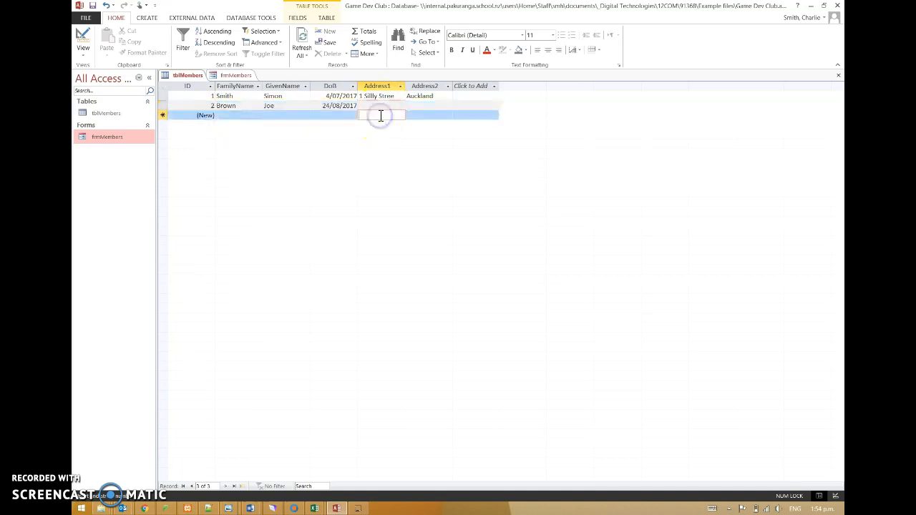
- Return to the members form and browse forward to the blank record, back to the first, and on to the second
{"action": "left_click", "coordinate": [233, 76]}
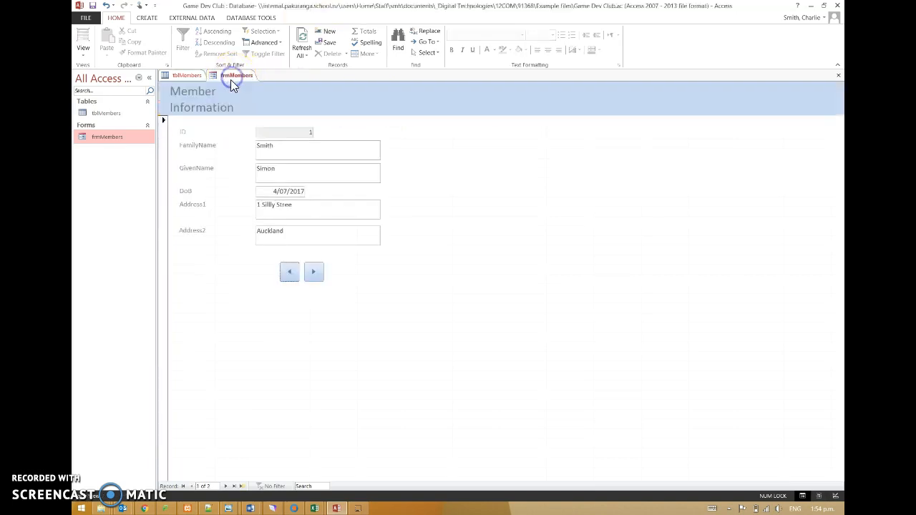
{"action": "left_click", "coordinate": [226, 486]}
{"action": "left_click", "coordinate": [225, 487]}
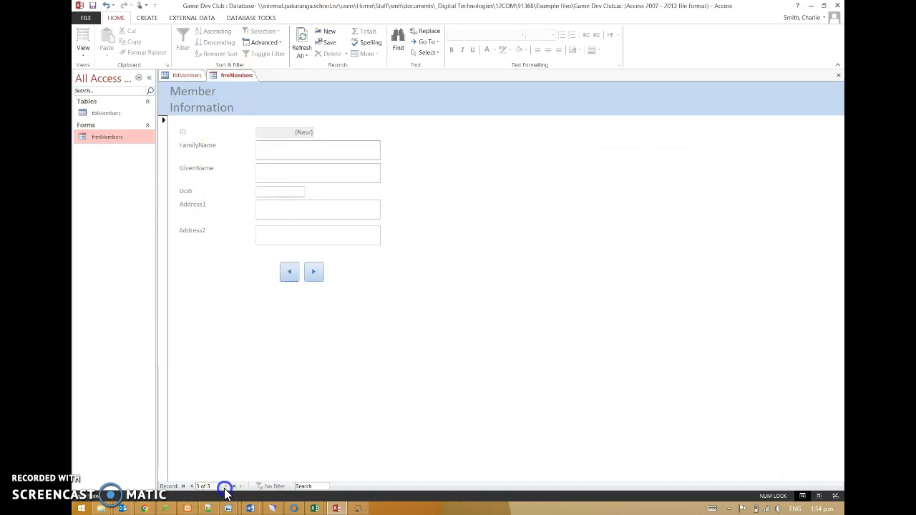
{"action": "left_click", "coordinate": [191, 486]}
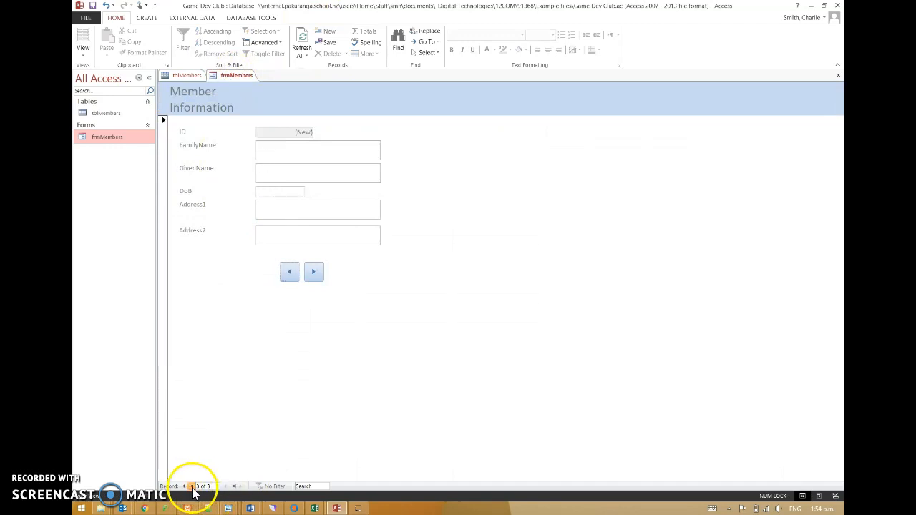
{"action": "left_click", "coordinate": [191, 487]}
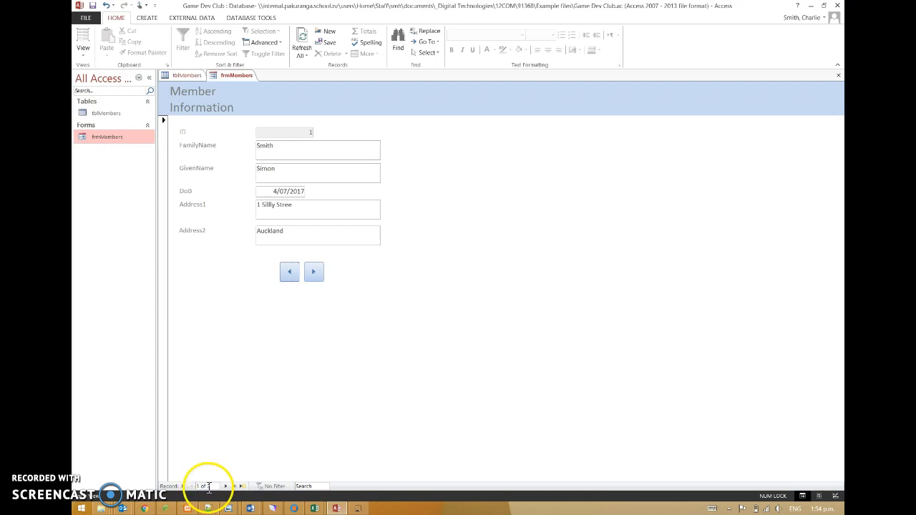
{"action": "left_click", "coordinate": [226, 486]}
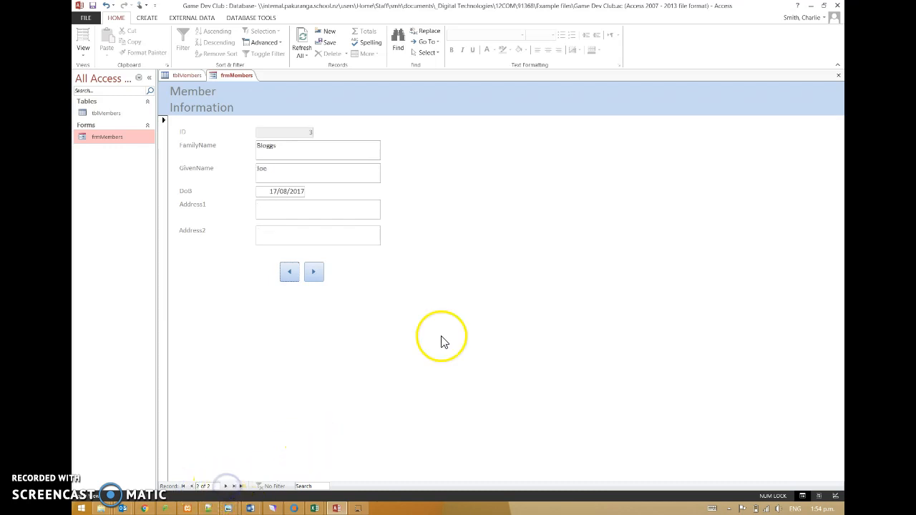
- Close and reopen the frmMembers form, and browse its records through to the third one
{"action": "left_click", "coordinate": [838, 76]}
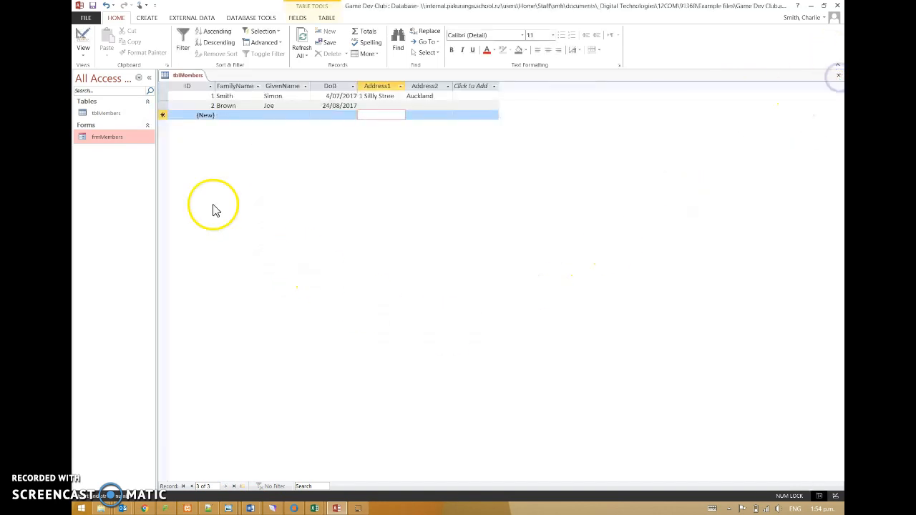
{"action": "double_click", "coordinate": [115, 141]}
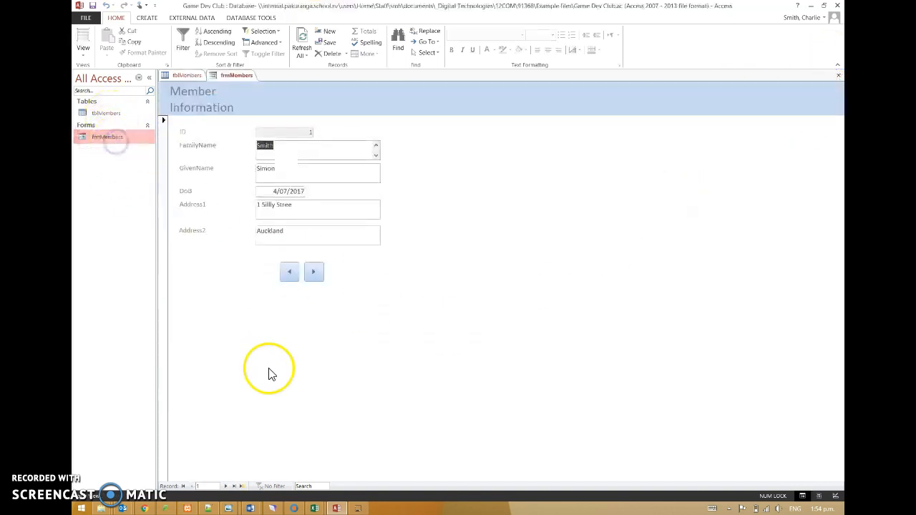
{"action": "left_click", "coordinate": [226, 487]}
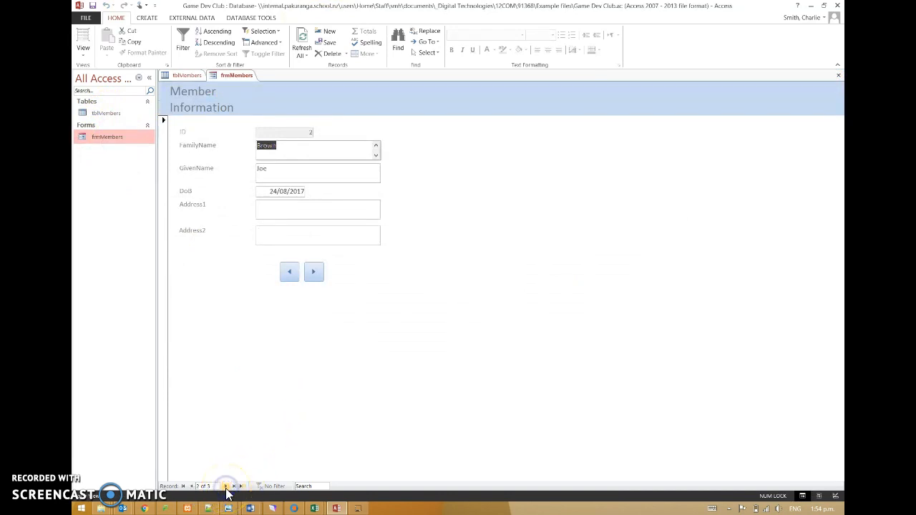
{"action": "left_click", "coordinate": [241, 473]}
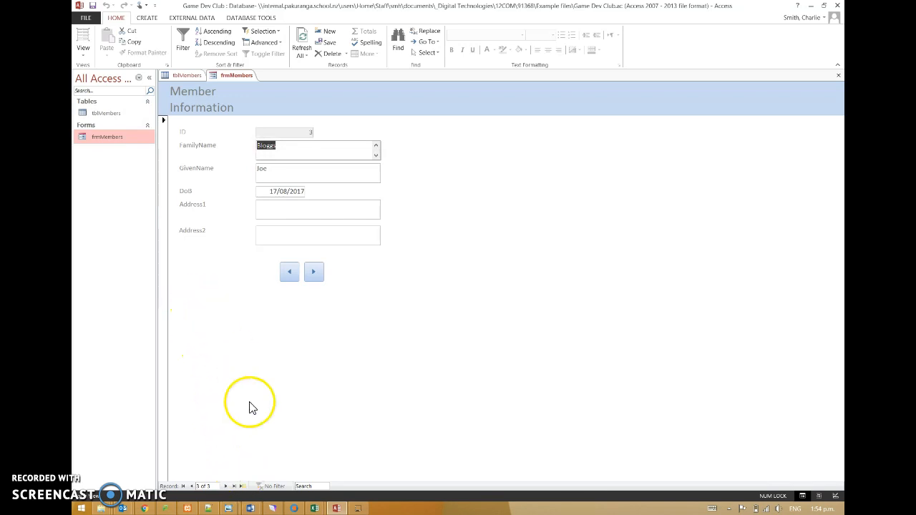
{"action": "mouse_move", "coordinate": [356, 508]}
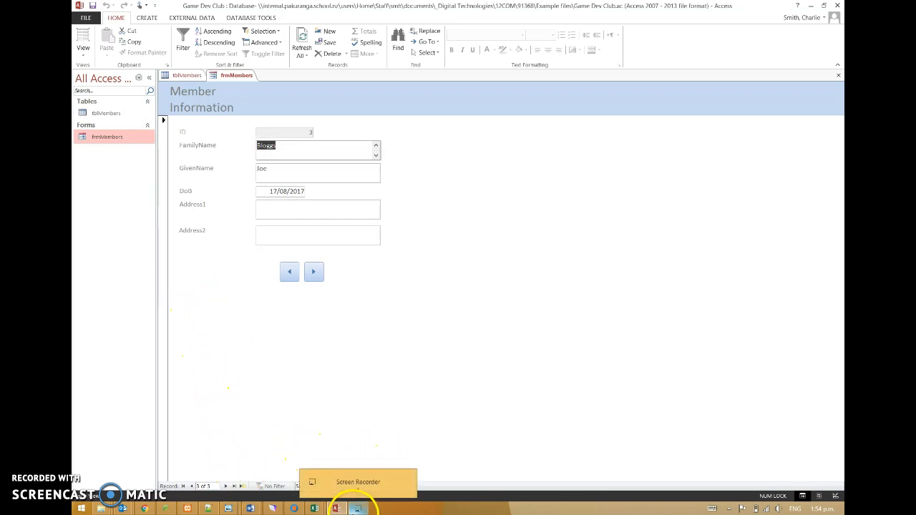